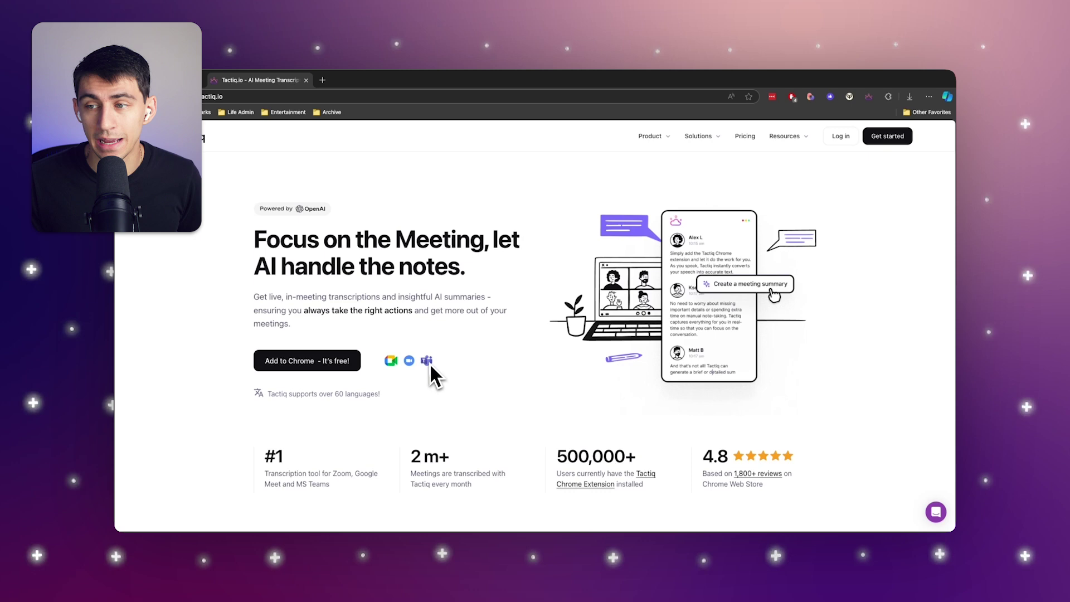
- Log in to Tactiq and open the 'INT | Technical Writing Onboarding Sync' meeting transcript
mouse_move(815, 140)
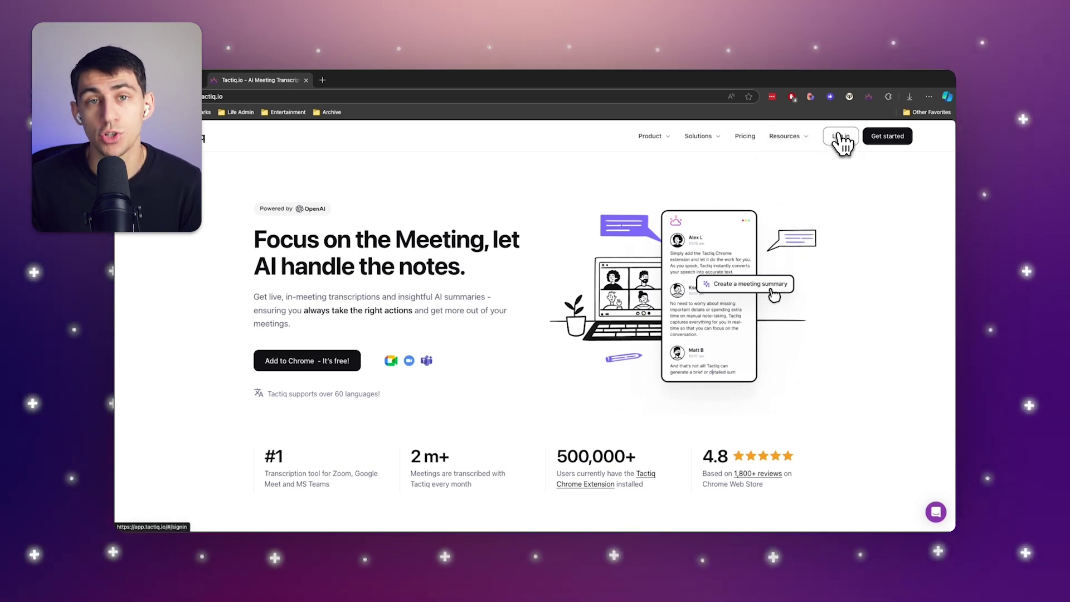
click(839, 137)
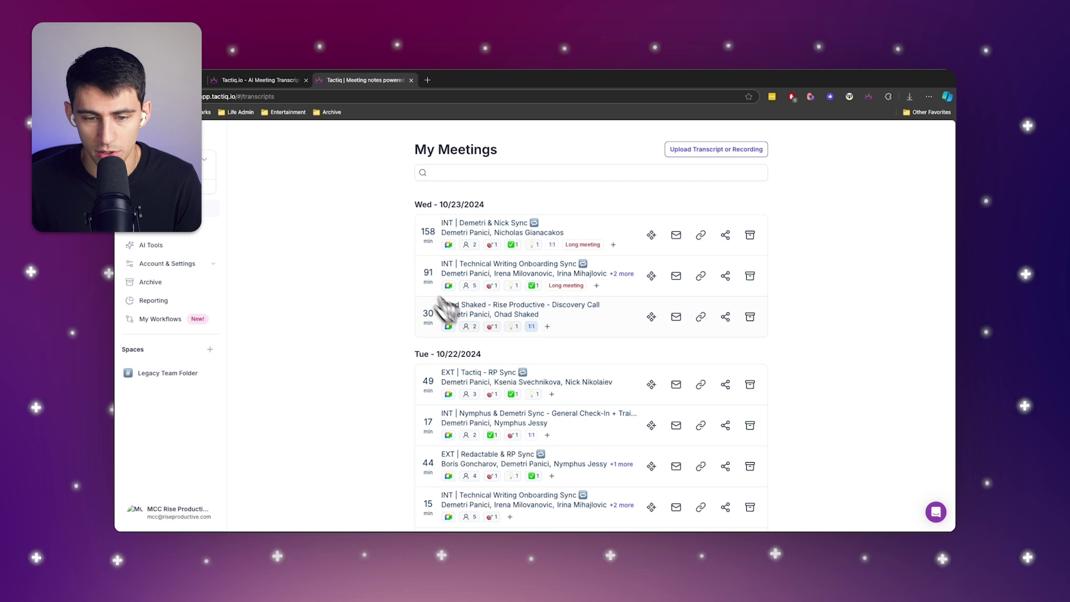
click(479, 276)
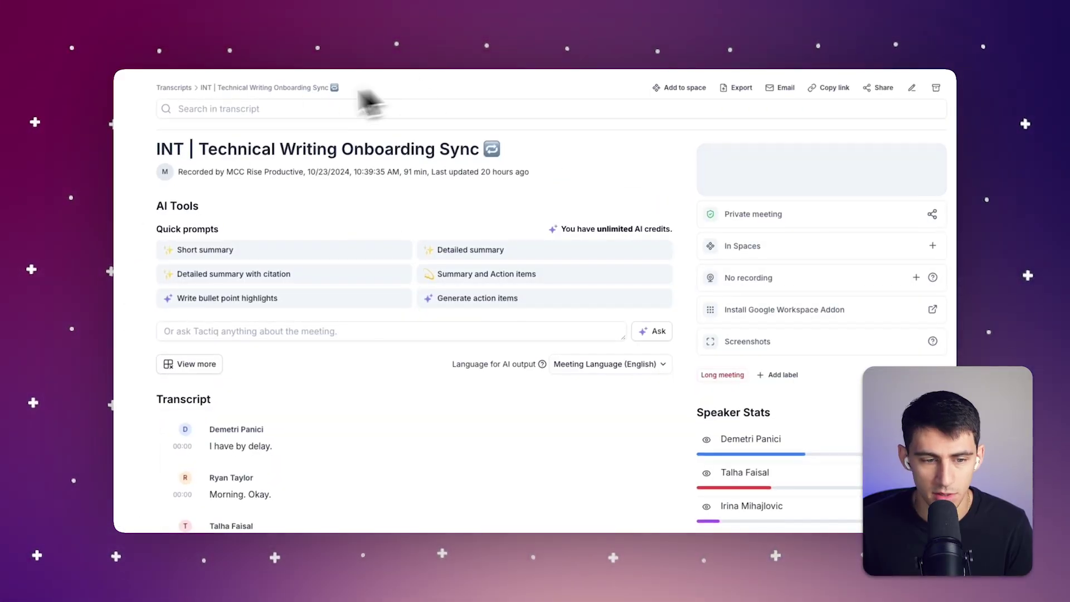
- Generate a Short summary of the meeting with the AI Tools quick prompt
click(214, 251)
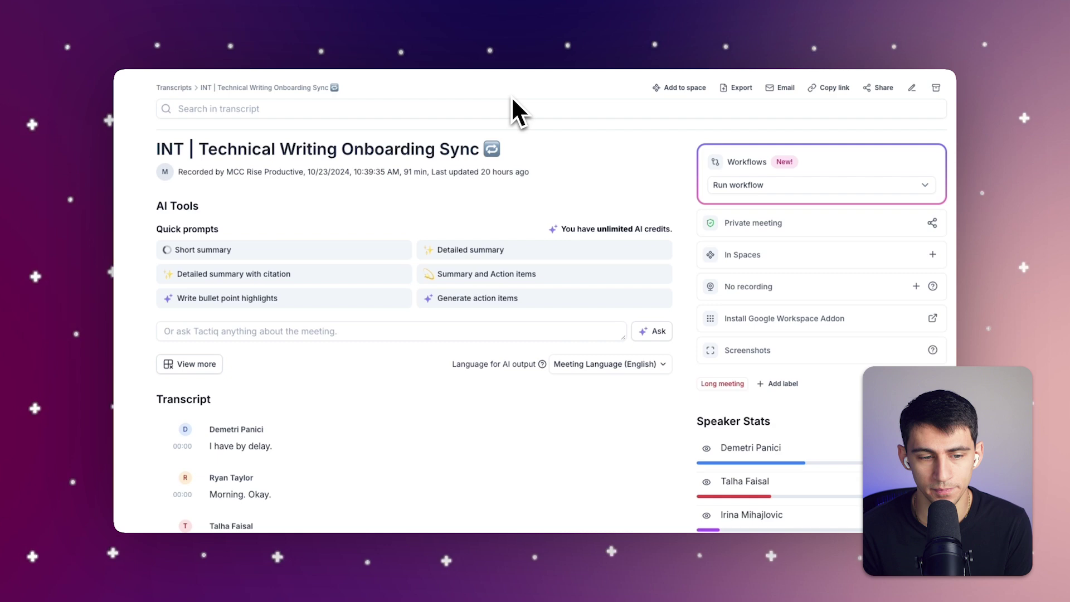
scroll(379, 220, down, 5)
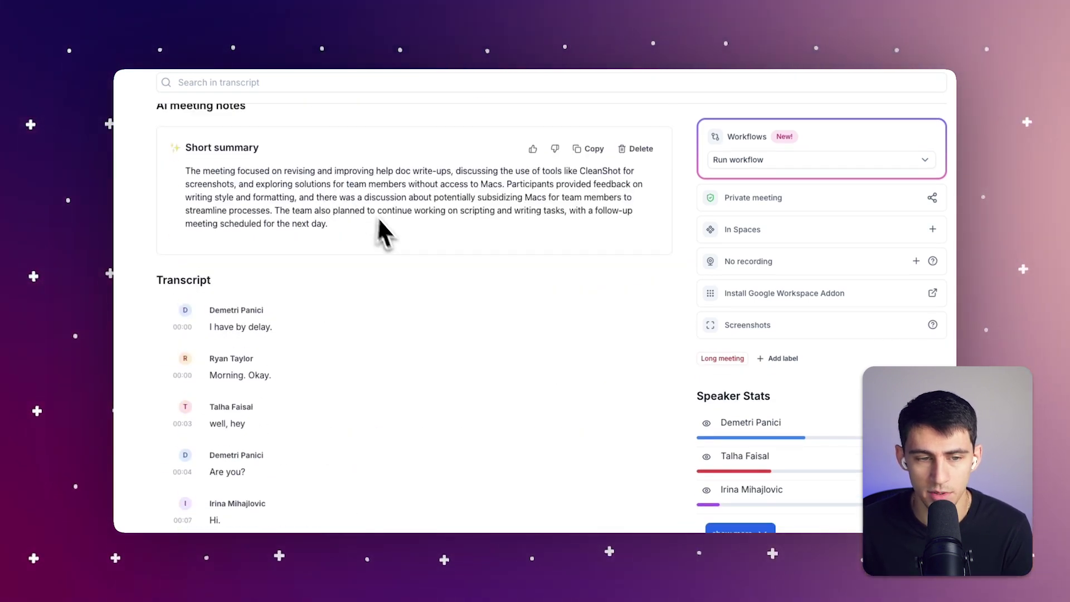
scroll(379, 220, up, 4)
scroll(393, 291, down, 1)
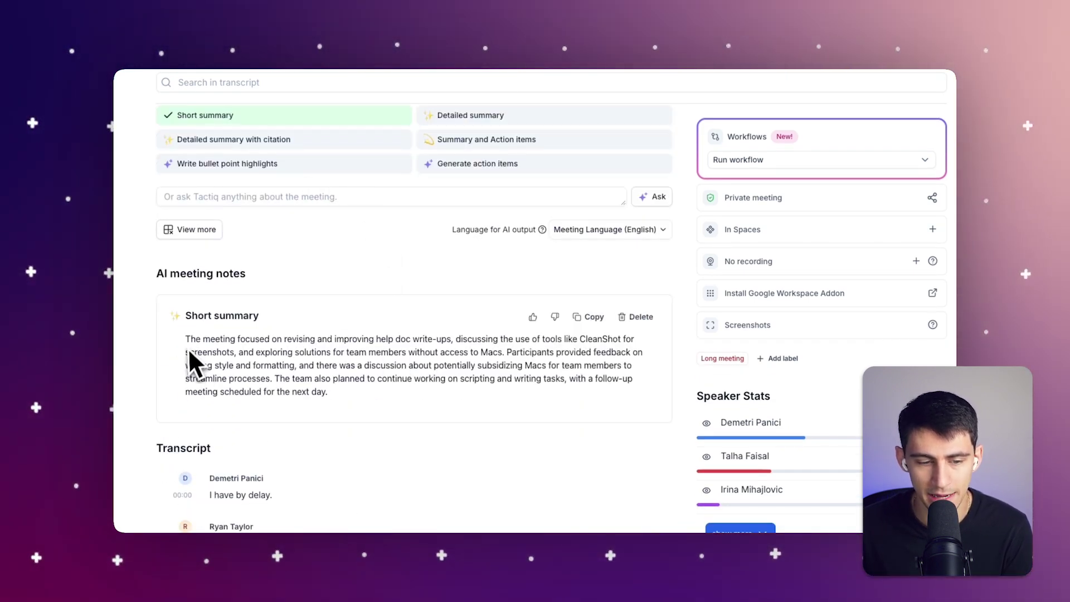
drag(379, 396, 198, 339)
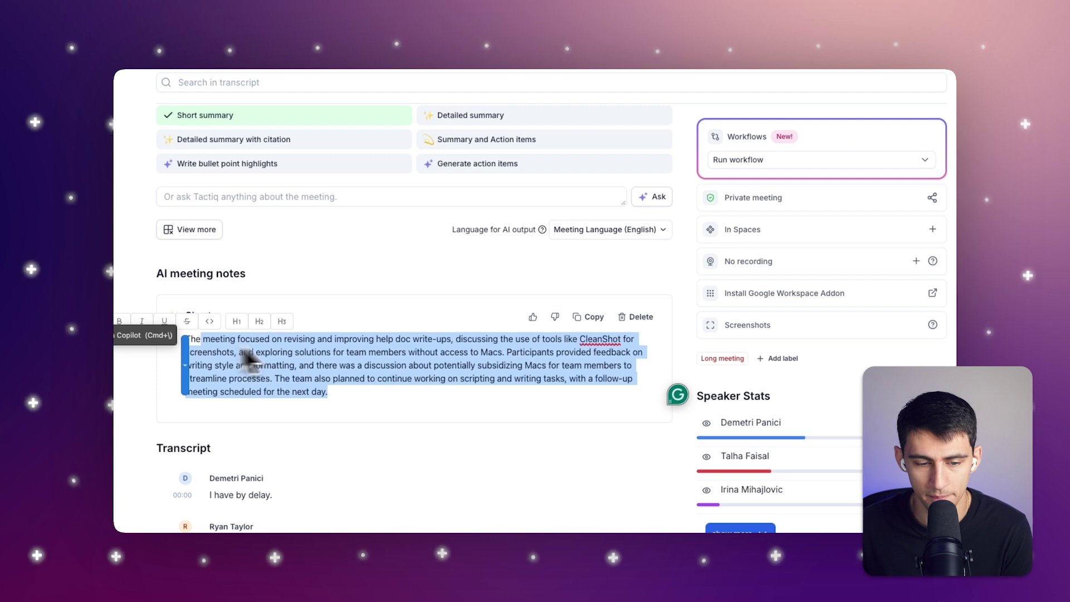
click(319, 385)
- Review the summary on help docs, CleanShot and Macs against the transcript
scroll(319, 385, down, 15)
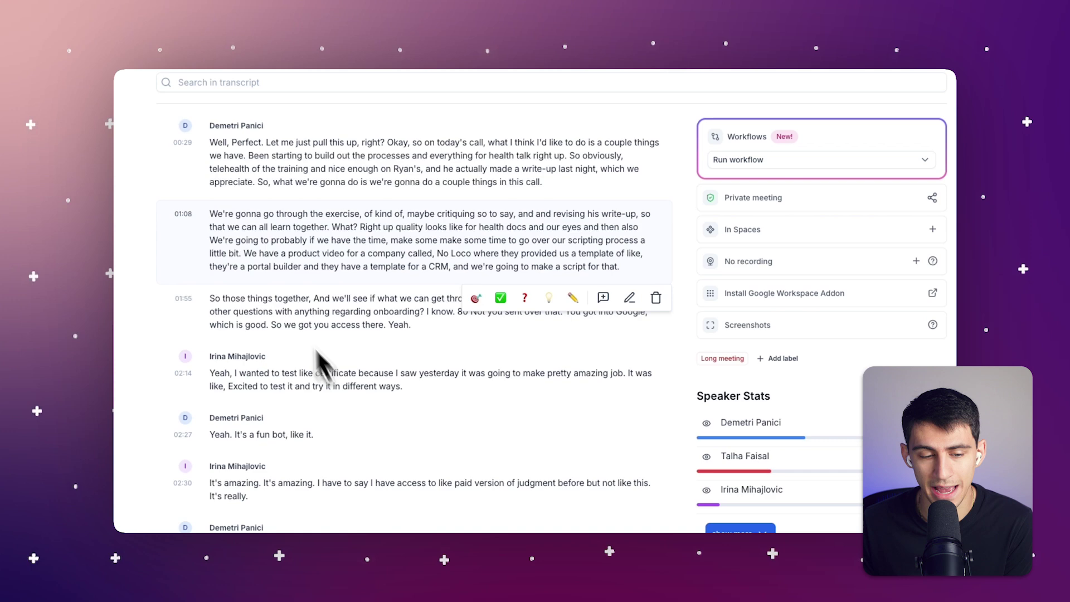
scroll(279, 413, down, 1)
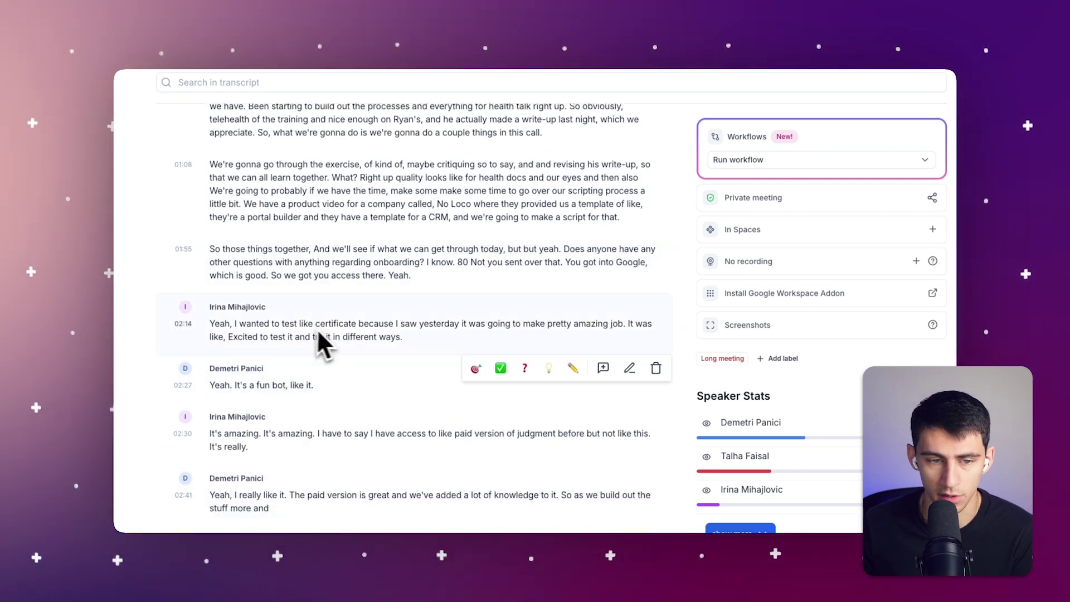
scroll(321, 346, up, 1)
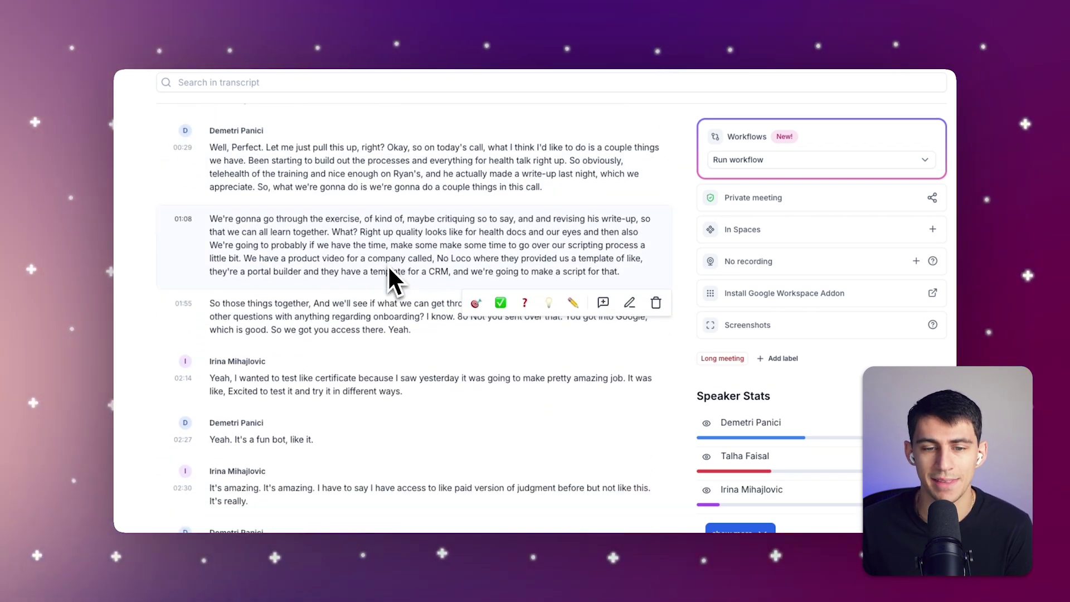
scroll(381, 269, down, 10)
scroll(316, 321, down, 5)
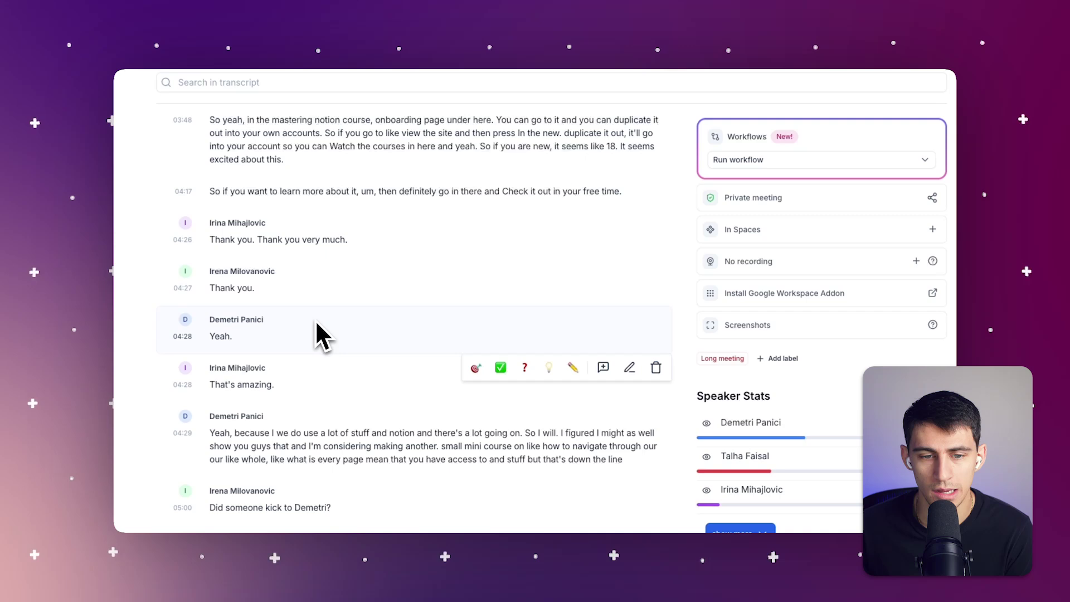
scroll(316, 321, down, 7)
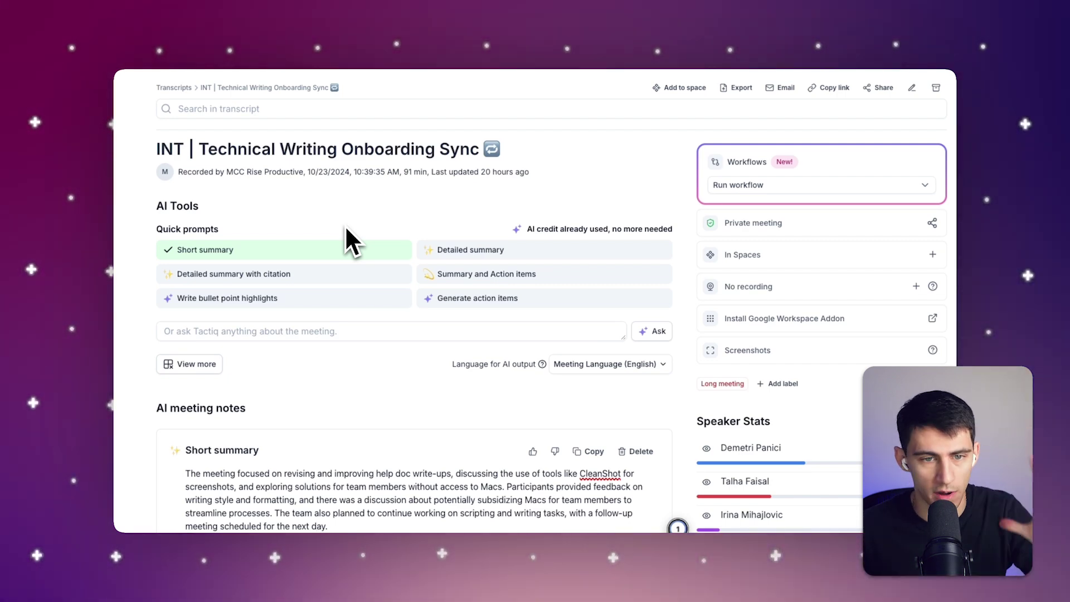
scroll(345, 225, down, 5)
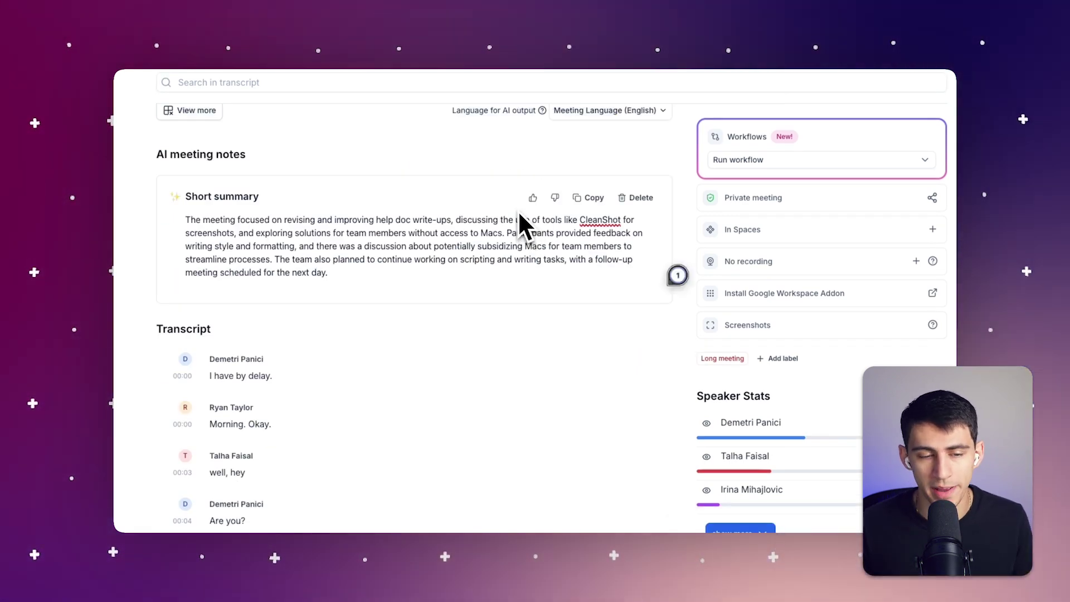
scroll(502, 218, down, 6)
scroll(465, 223, up, 7)
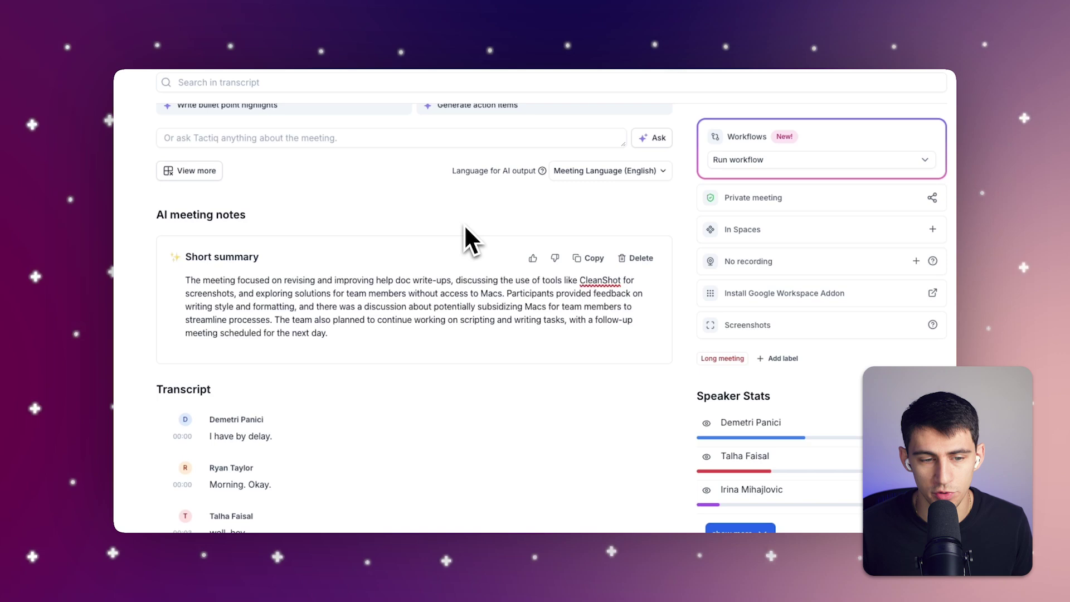
scroll(453, 230, up, 2)
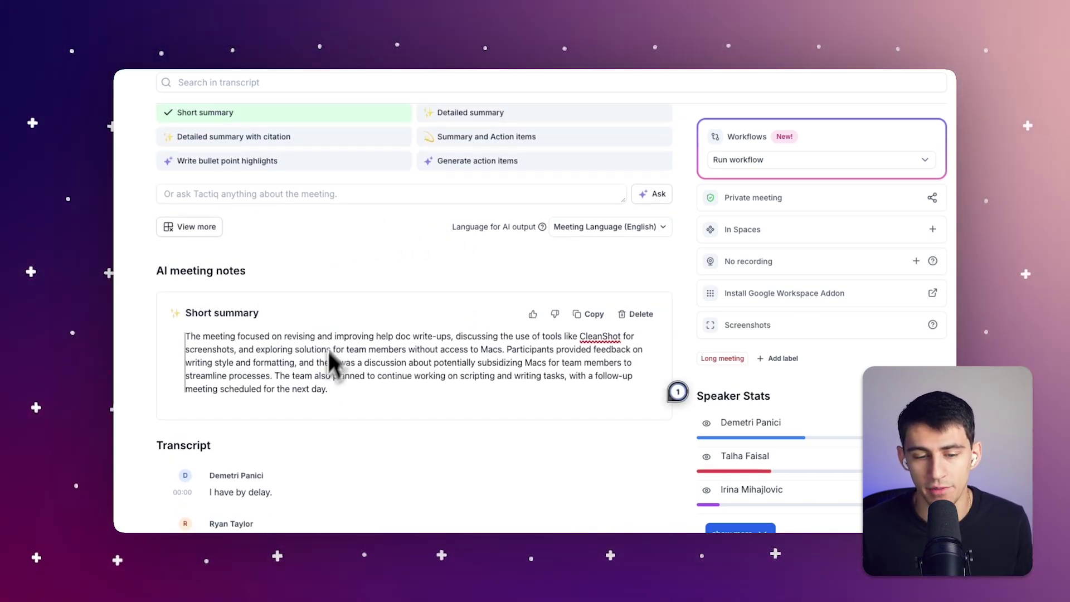
triple_click(318, 400)
click(246, 334)
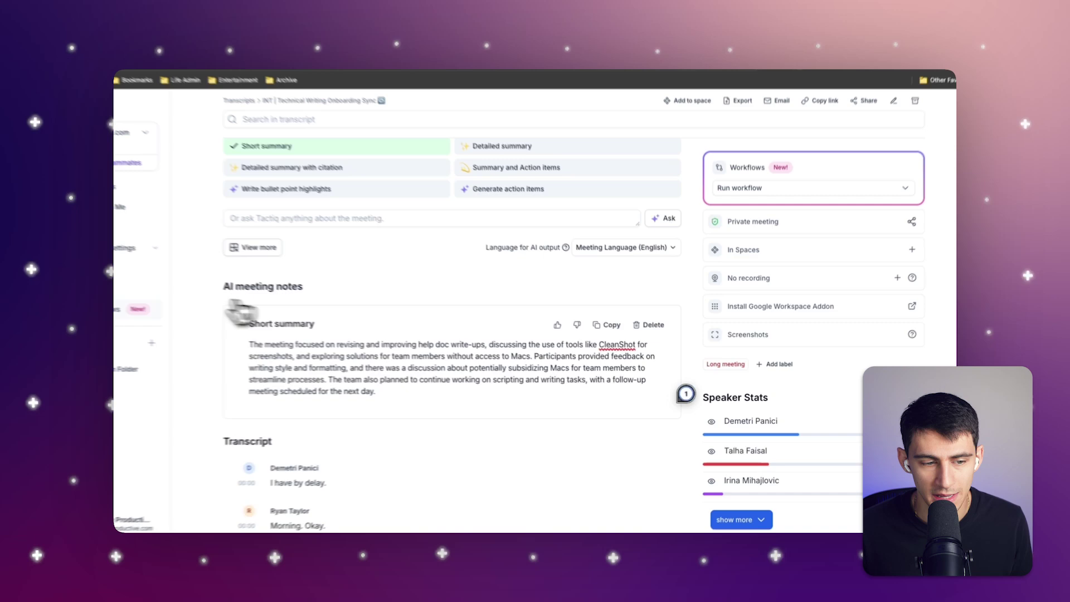
- Start a new workflow from My Workflows and preview the Performance review template
click(166, 318)
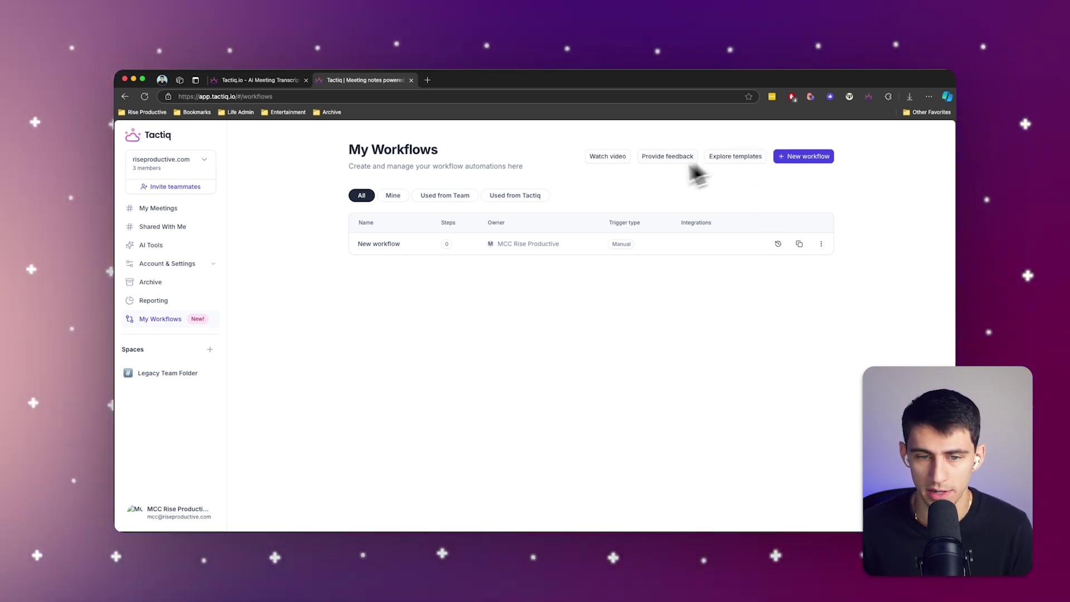
click(817, 158)
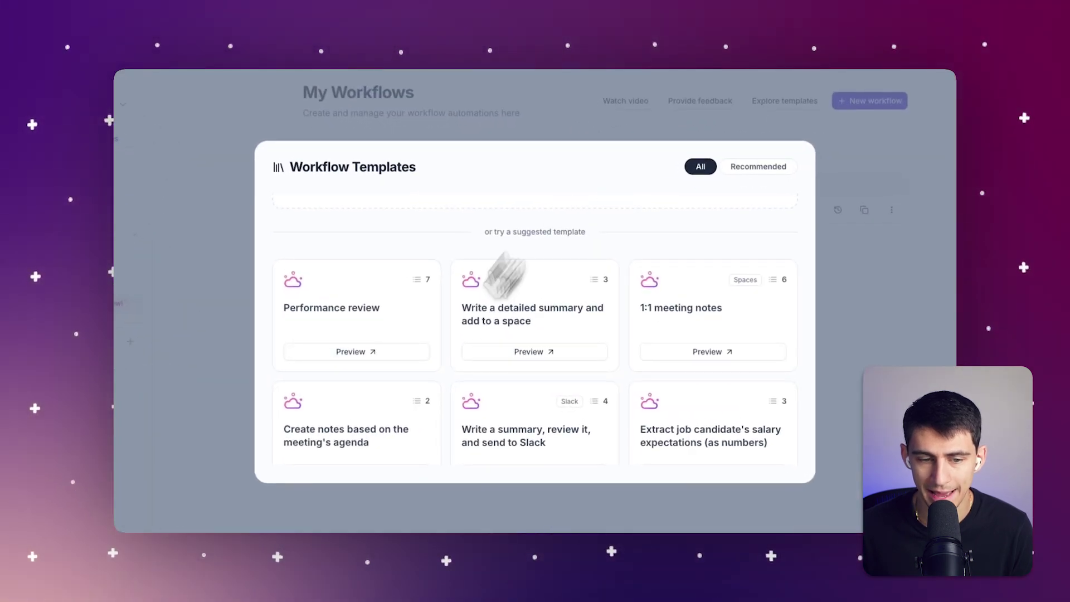
click(385, 355)
scroll(528, 251, up, 5)
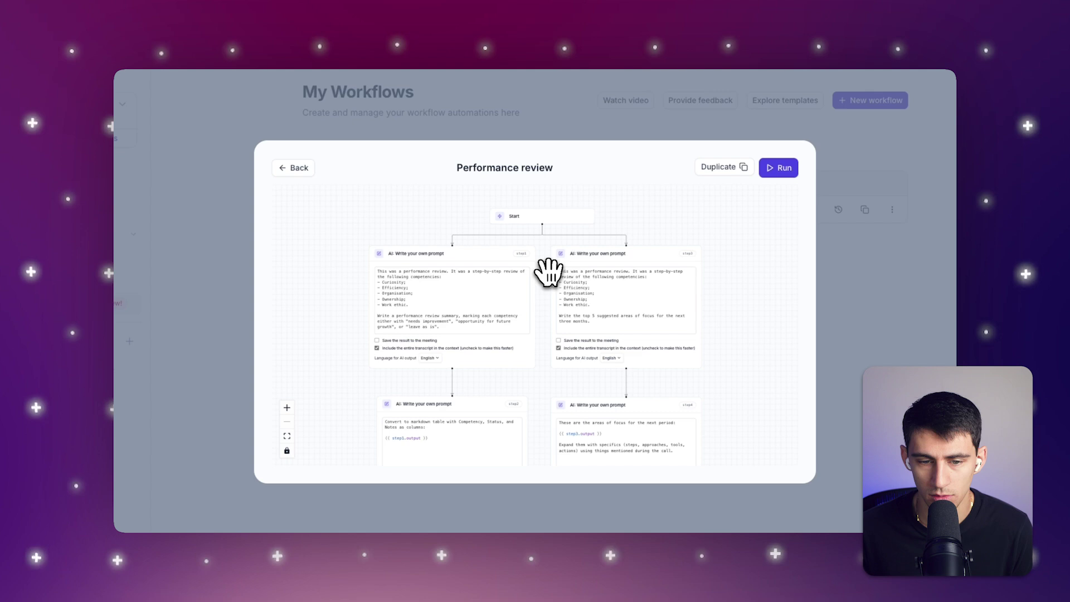
mouse_move(549, 272)
mouse_down()
mouse_move(545, 346)
mouse_move(563, 240)
mouse_move(547, 277)
mouse_up()
key(Escape)
scroll(709, 342, down, 1)
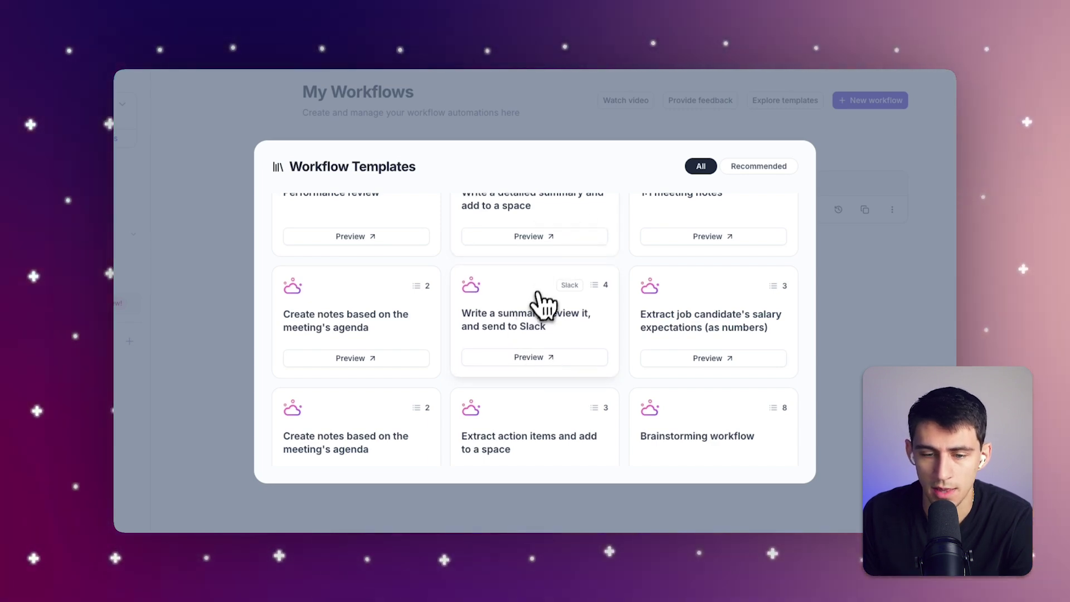
- Preview the 'Write a summary, review it, and send to Slack' template and pan its flow
scroll(501, 329, up, 1)
click(502, 326)
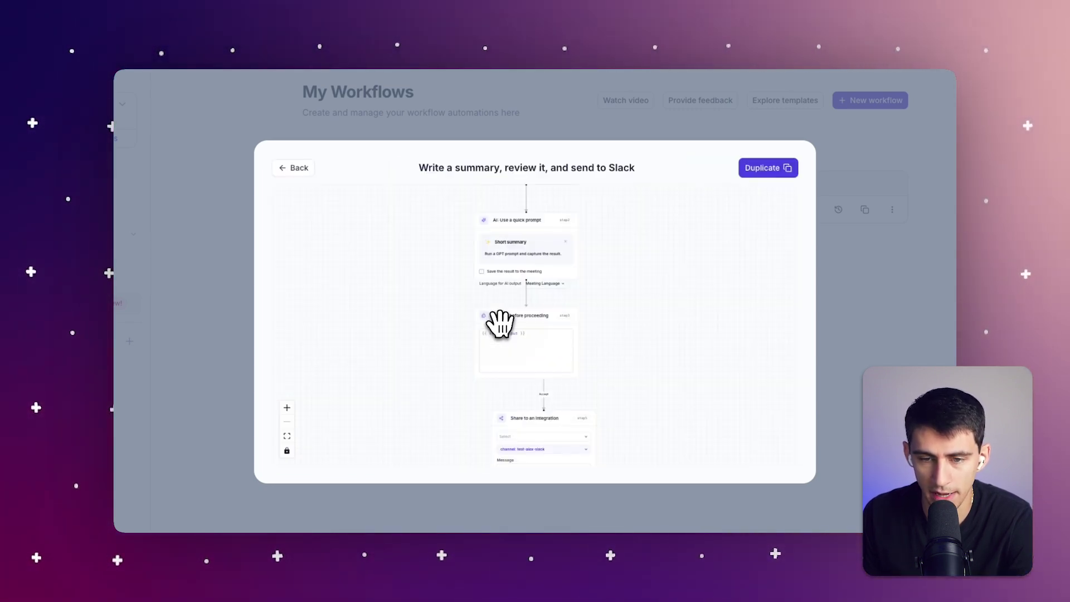
drag(671, 252, 666, 258)
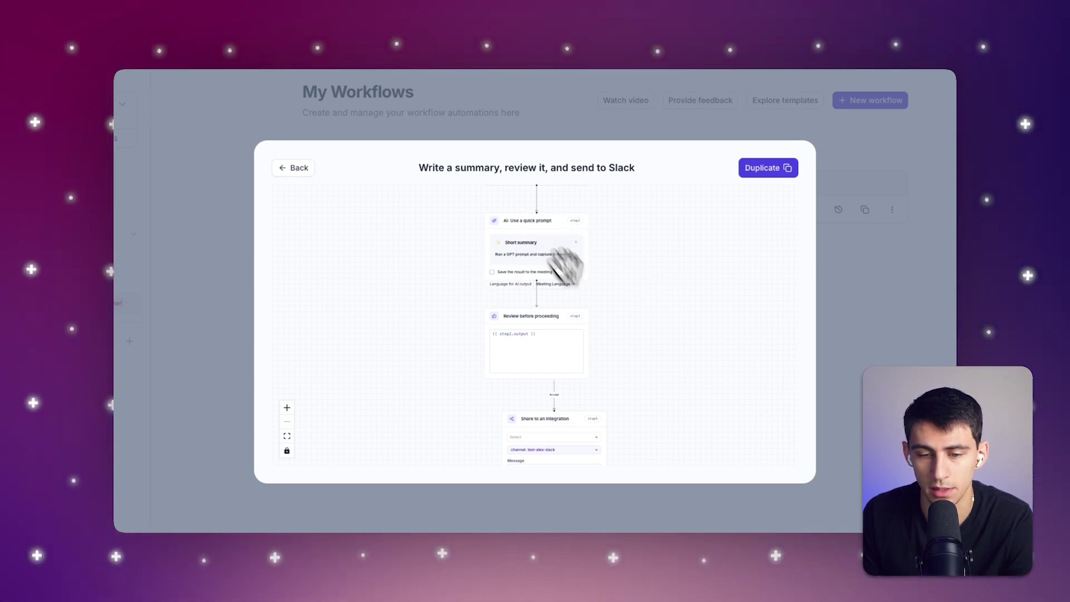
scroll(535, 306, down, 3)
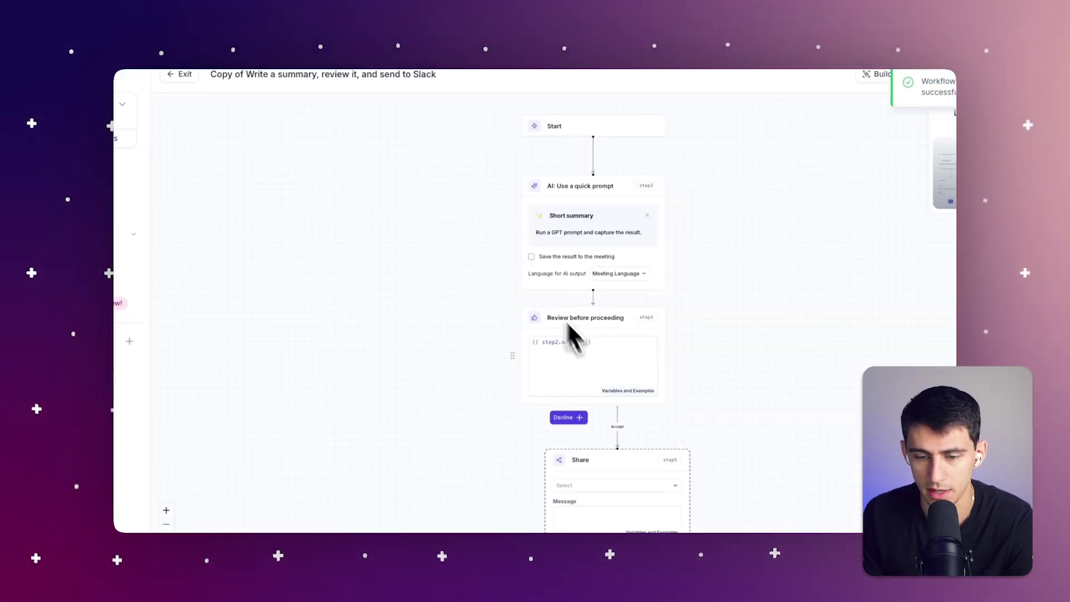
- Set the email subject to 'Follow Up Summary' with the meeting.title variable
scroll(573, 327, up, 5)
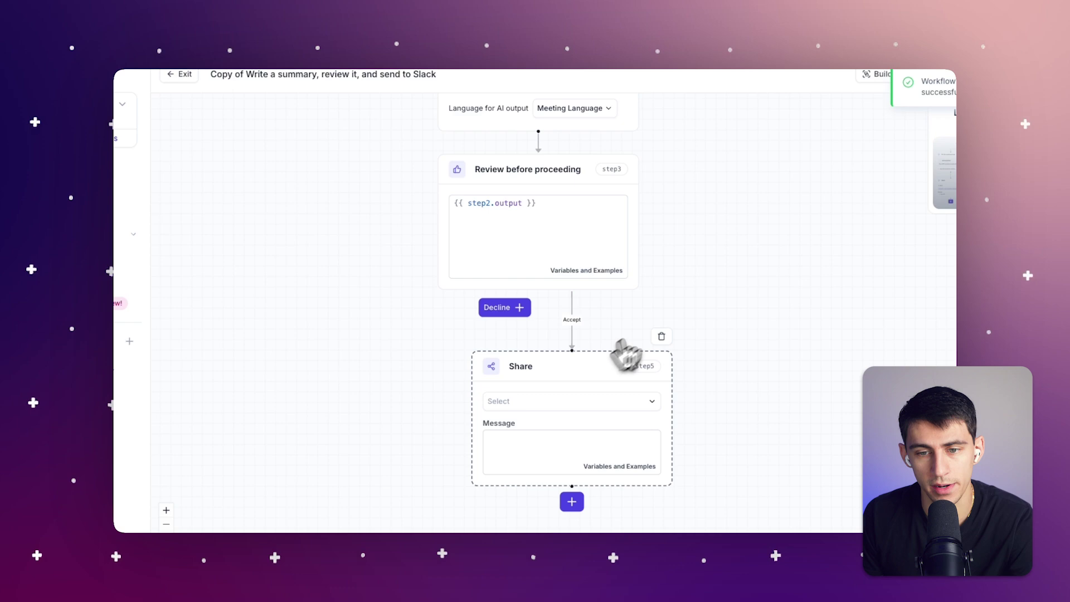
scroll(625, 354, down, 5)
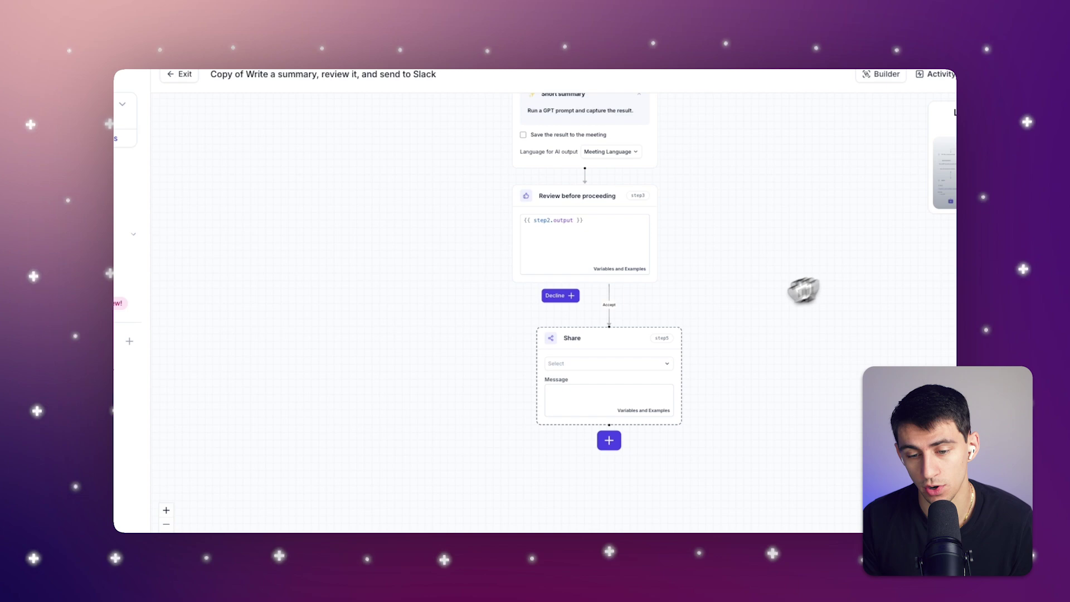
scroll(678, 382, down, 3)
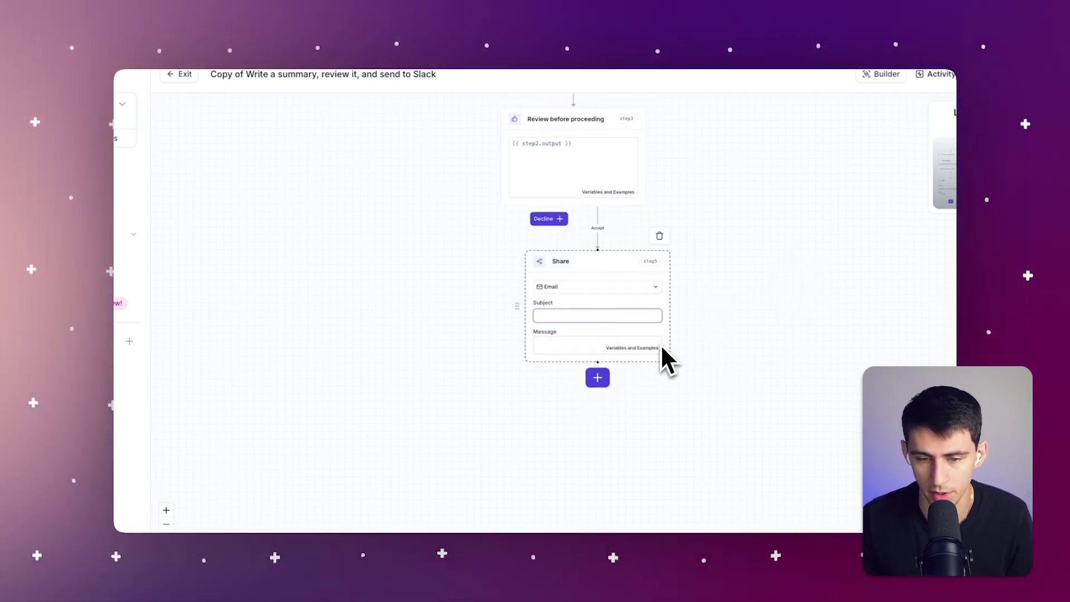
scroll(707, 322, up, 3)
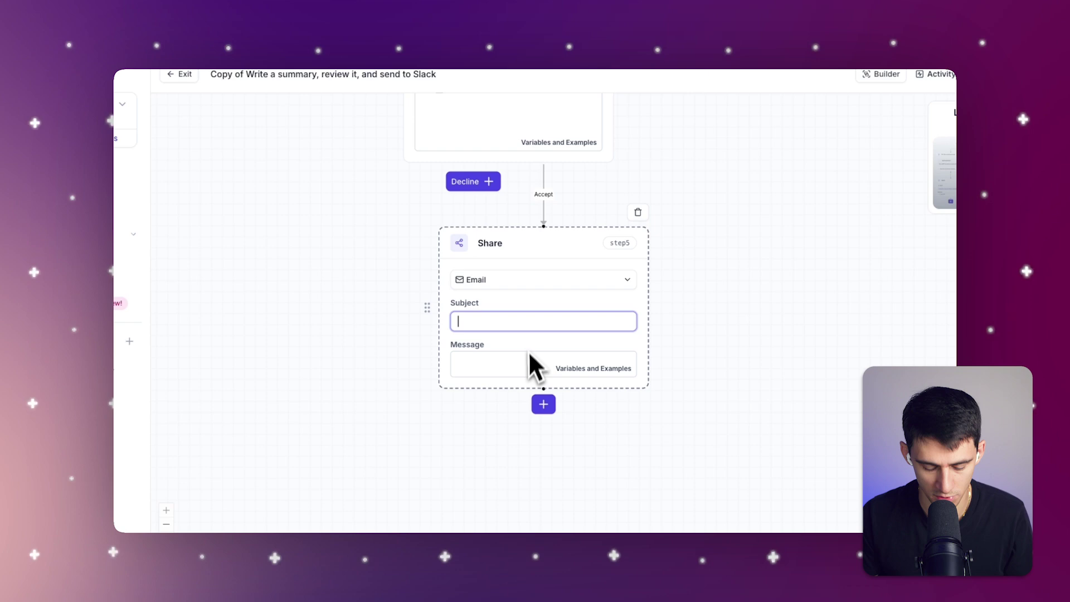
text(Follo)
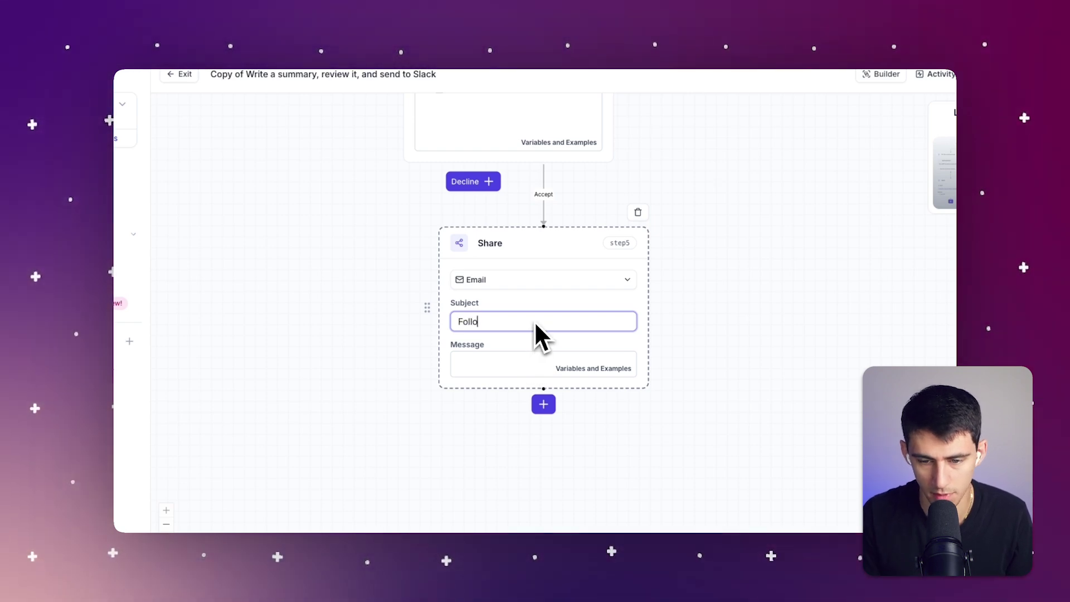
text(w Up Summa)
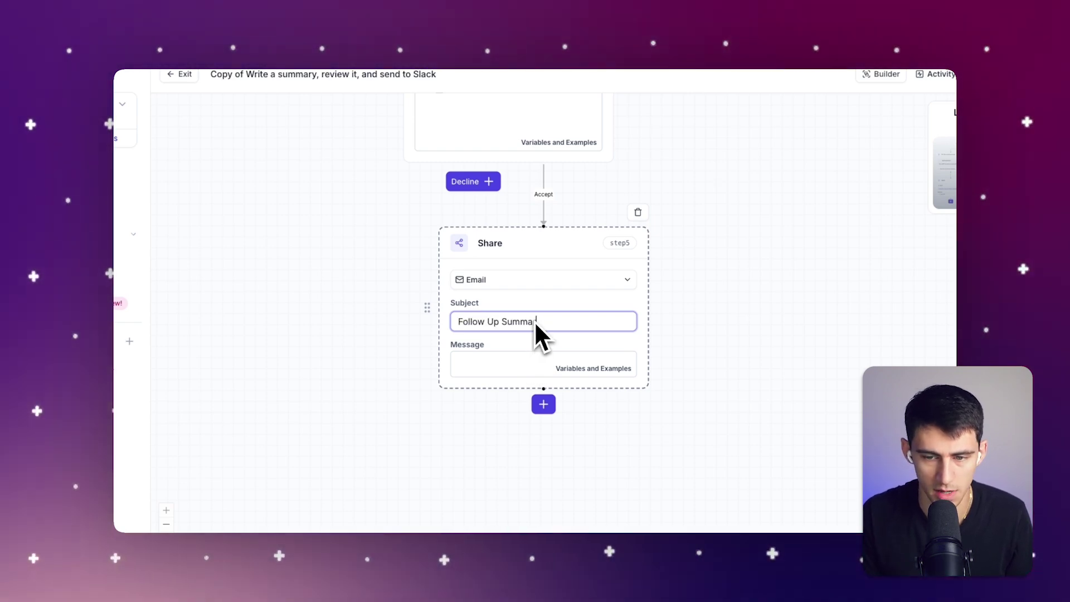
text(ry on)
click(593, 369)
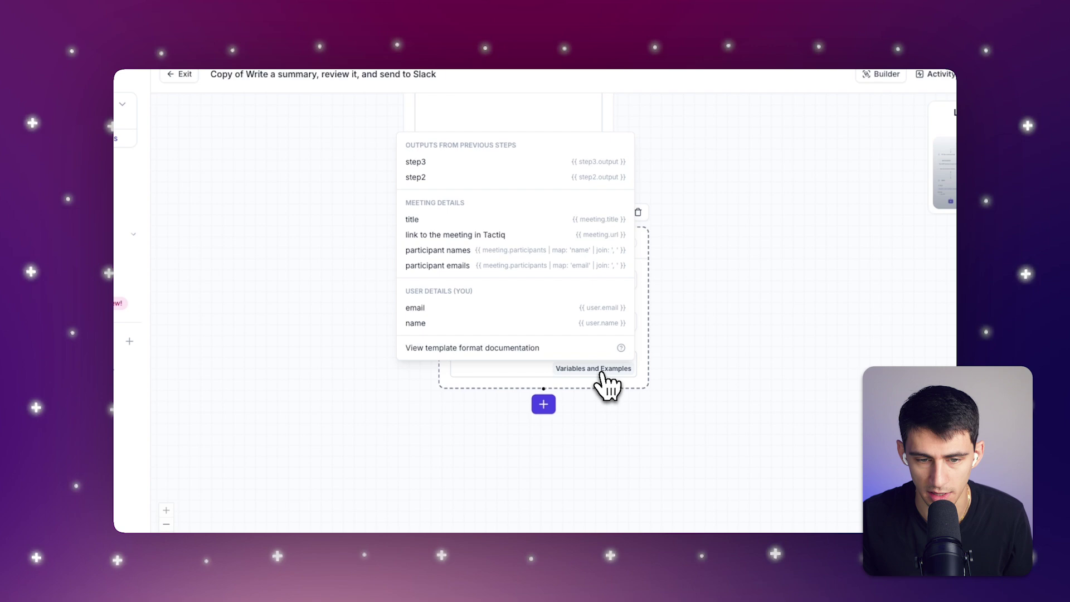
click(463, 221)
drag(570, 357, 437, 342)
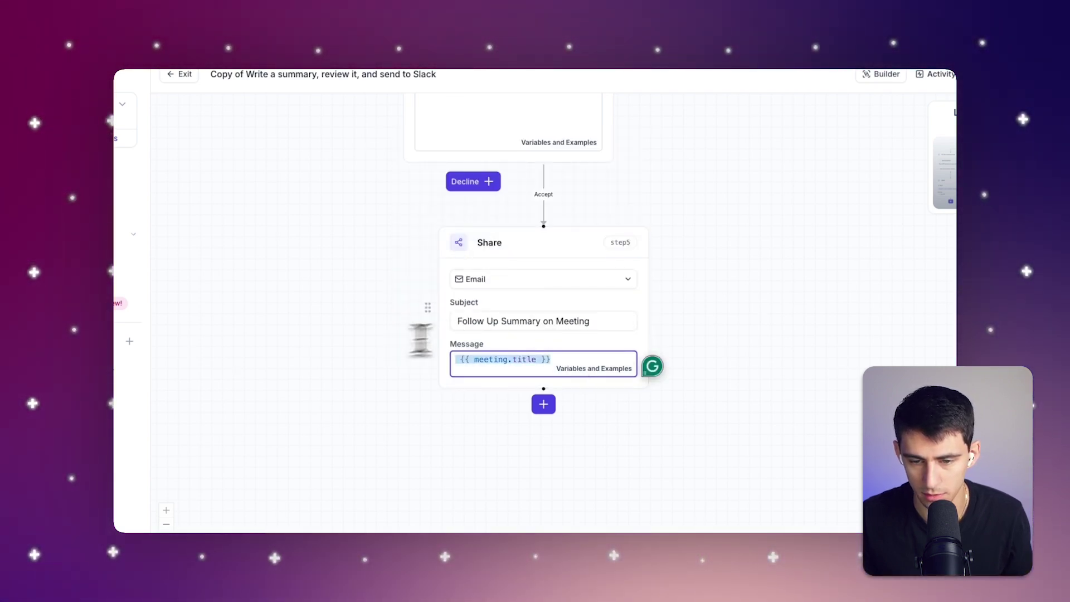
click(590, 322)
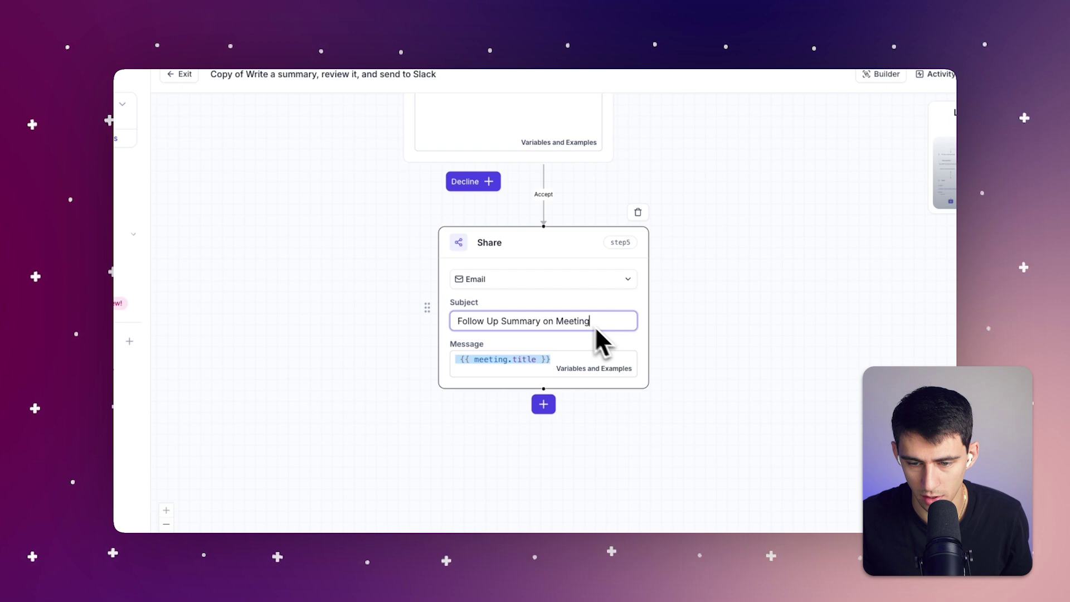
- Enlarge the Share step and write 'Hey team! Here is the summary of our meeting -' plus step2.output
drag(647, 388, 863, 524)
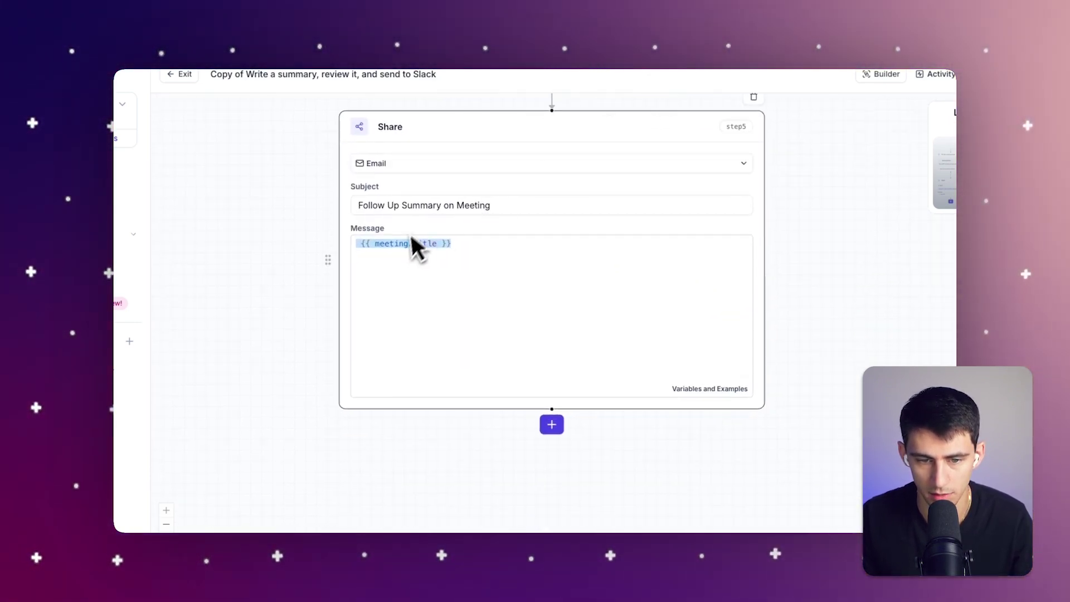
text(Hey team!)
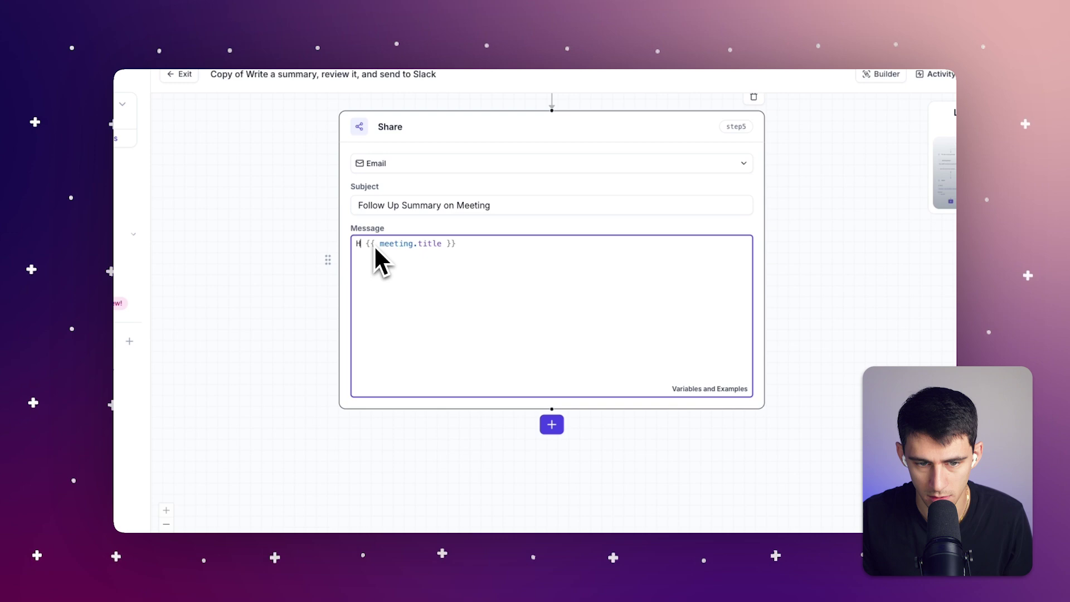
key(Return)
key(Return)
text(Here is the summ)
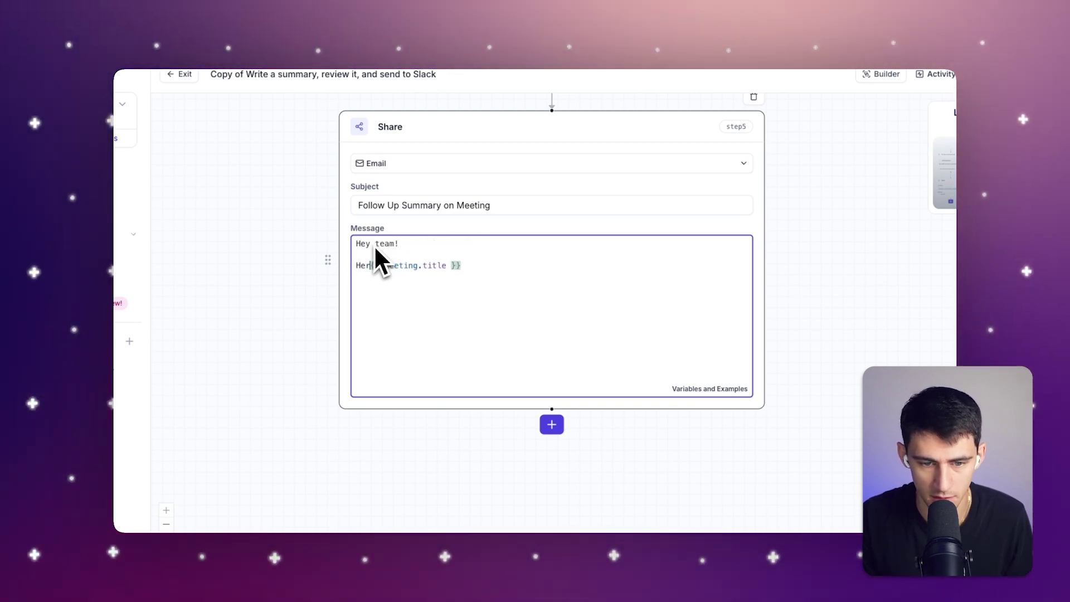
text(ary of our meeting -)
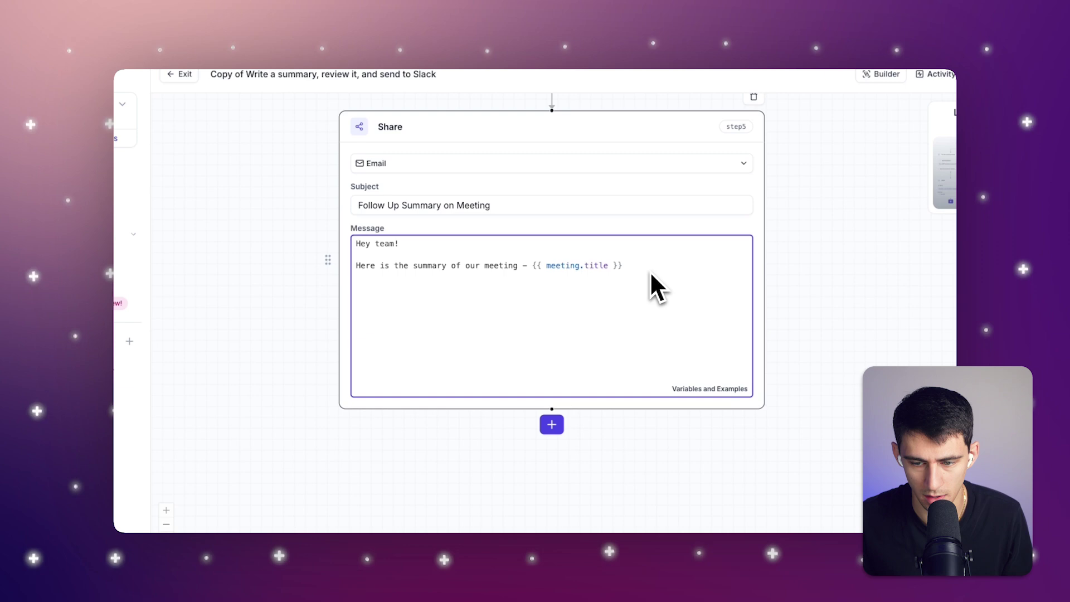
click(702, 389)
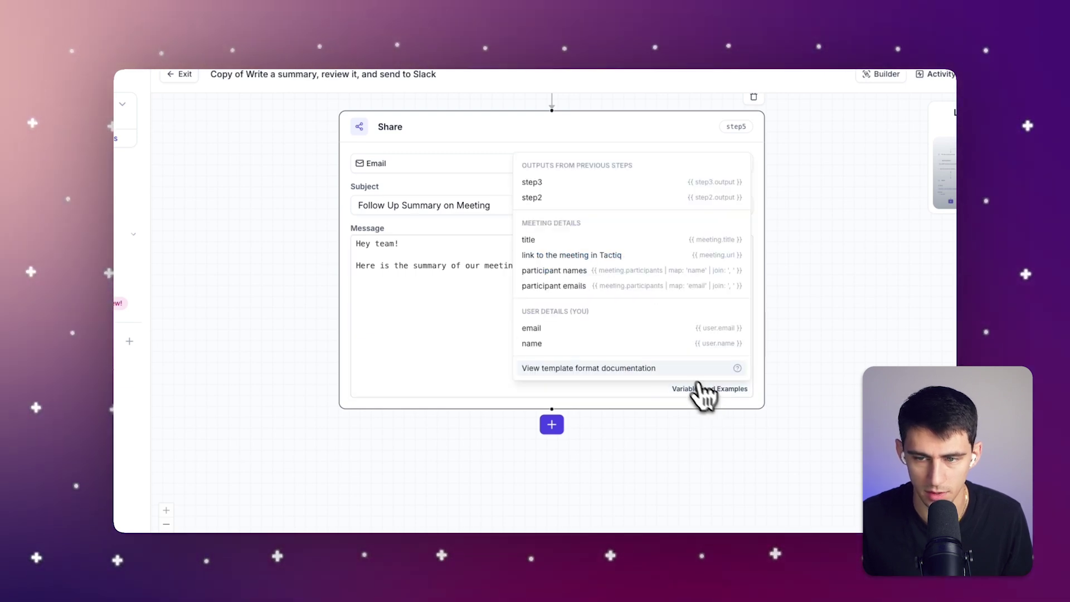
click(529, 198)
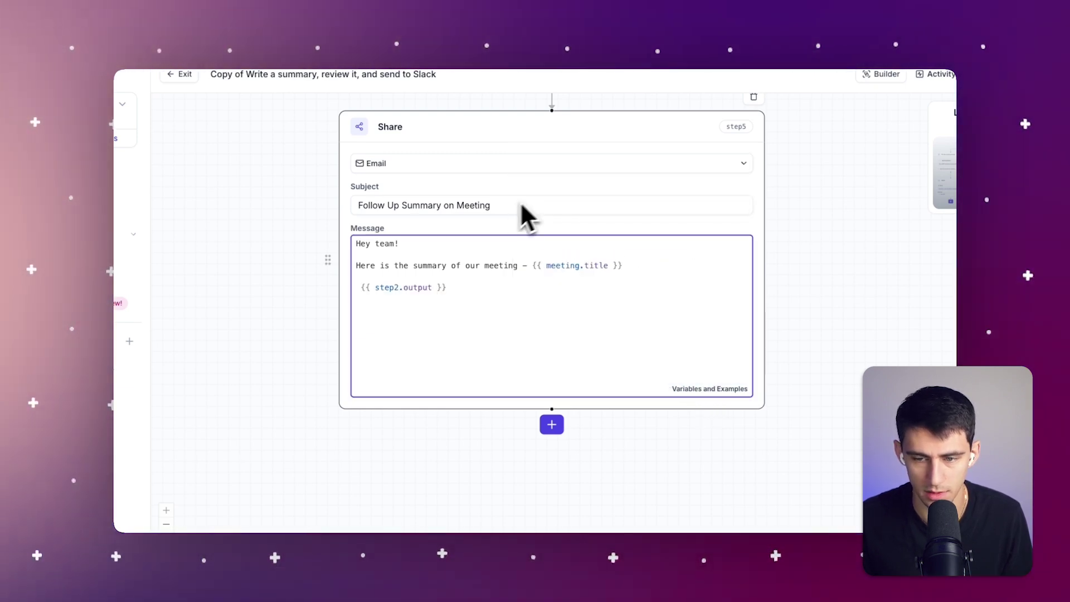
click(679, 388)
click(470, 318)
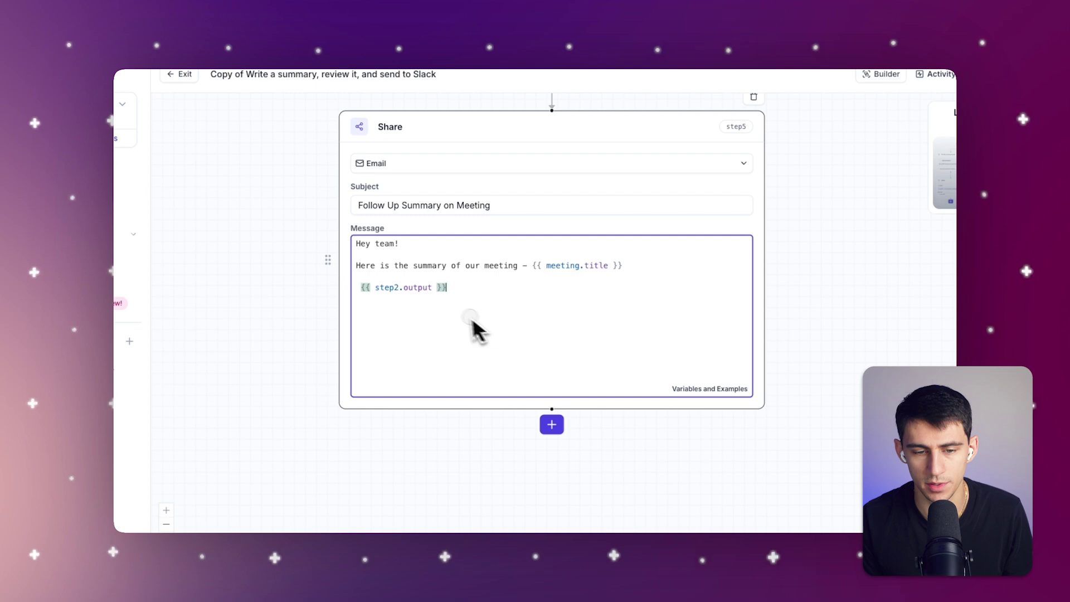
key(Return)
key(Return)
- Add the lines 'Thank you all so much for attending' and 'See you in the next call.'
text(Thank you)
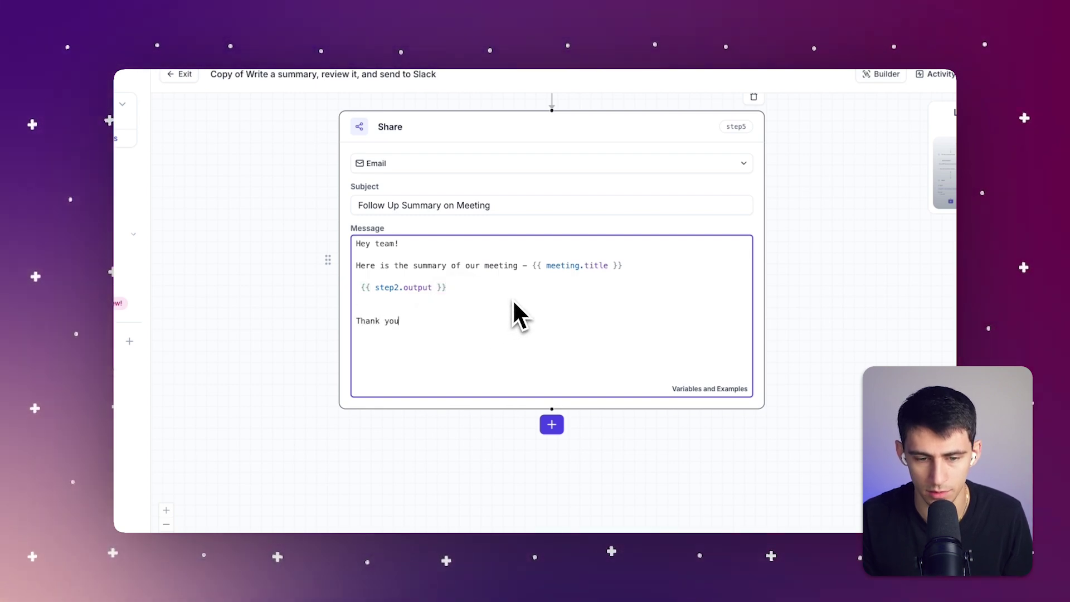
text( all so much for attendi)
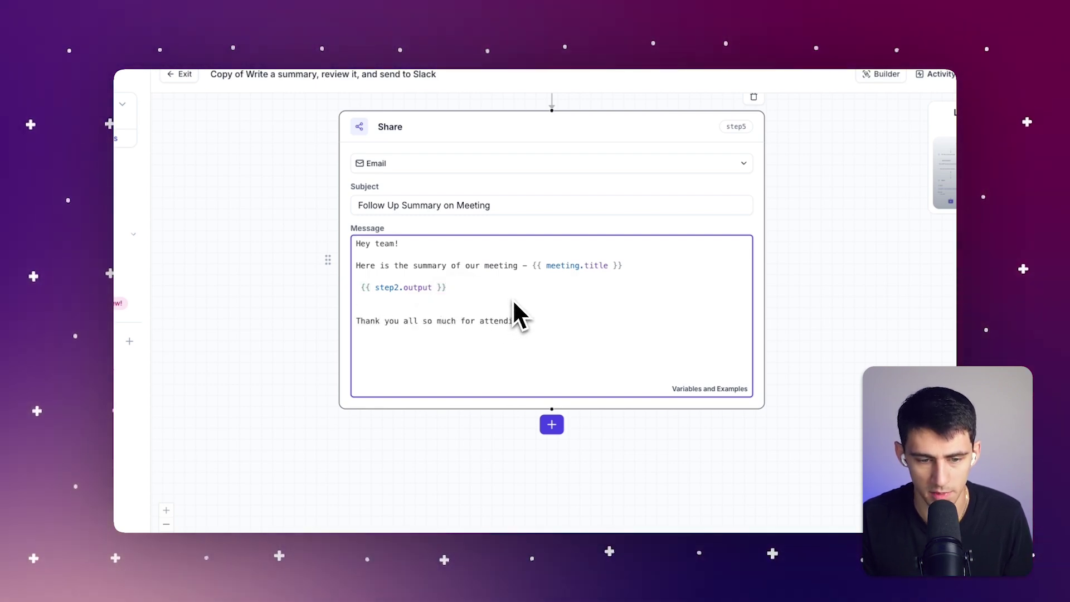
key(Return)
key(Return)
text(See y)
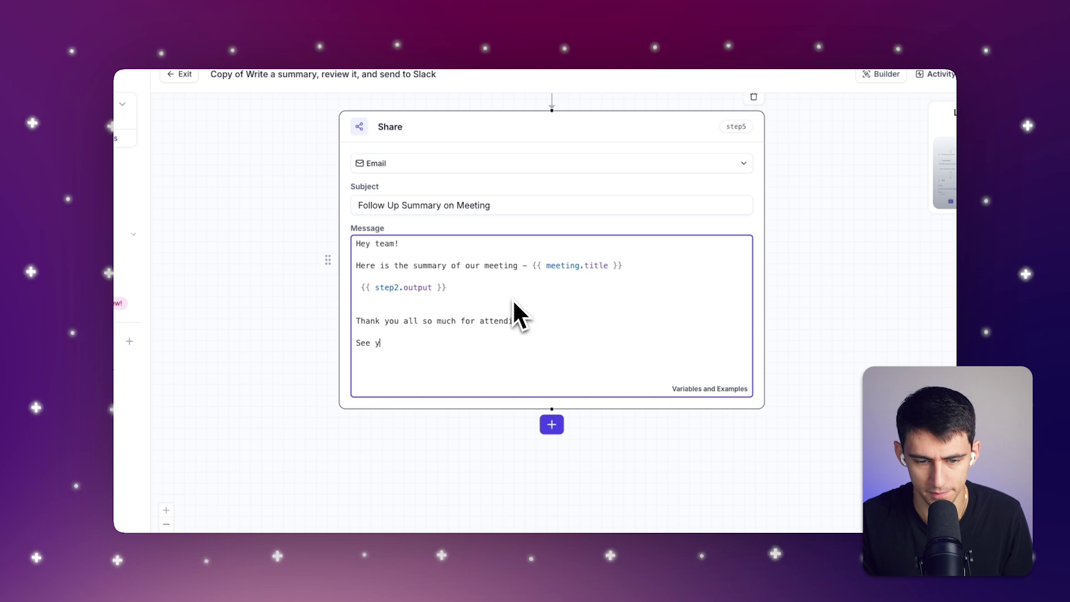
text(ou in the next call.)
click(687, 389)
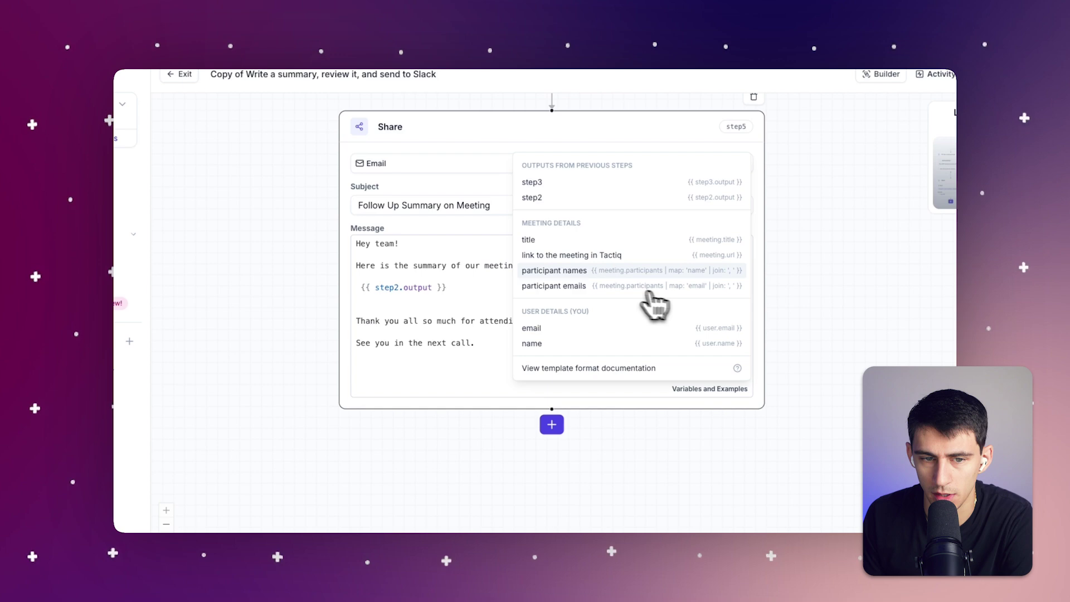
click(478, 270)
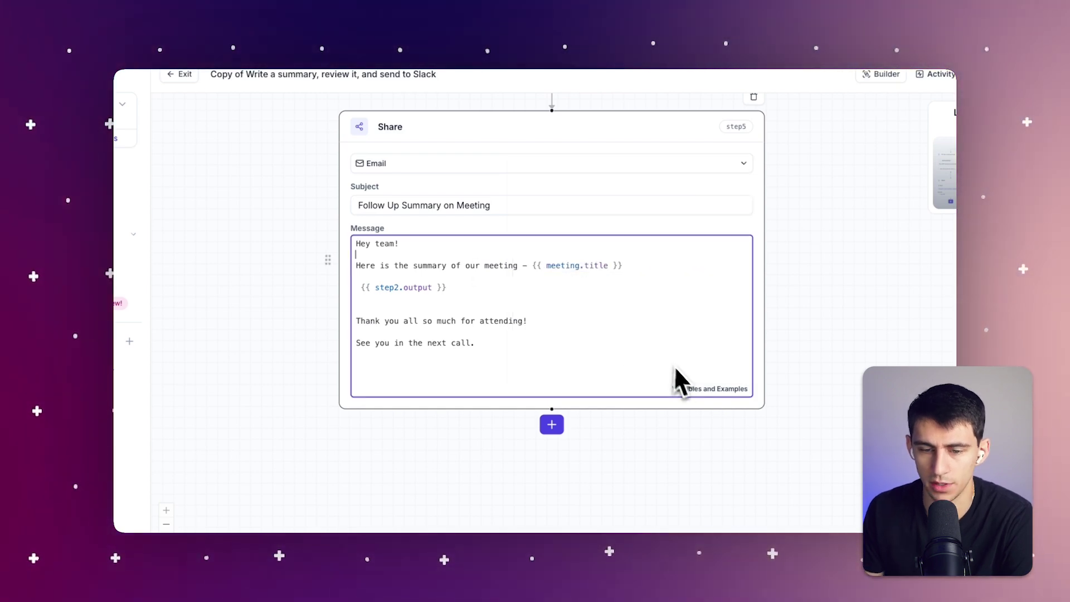
click(691, 389)
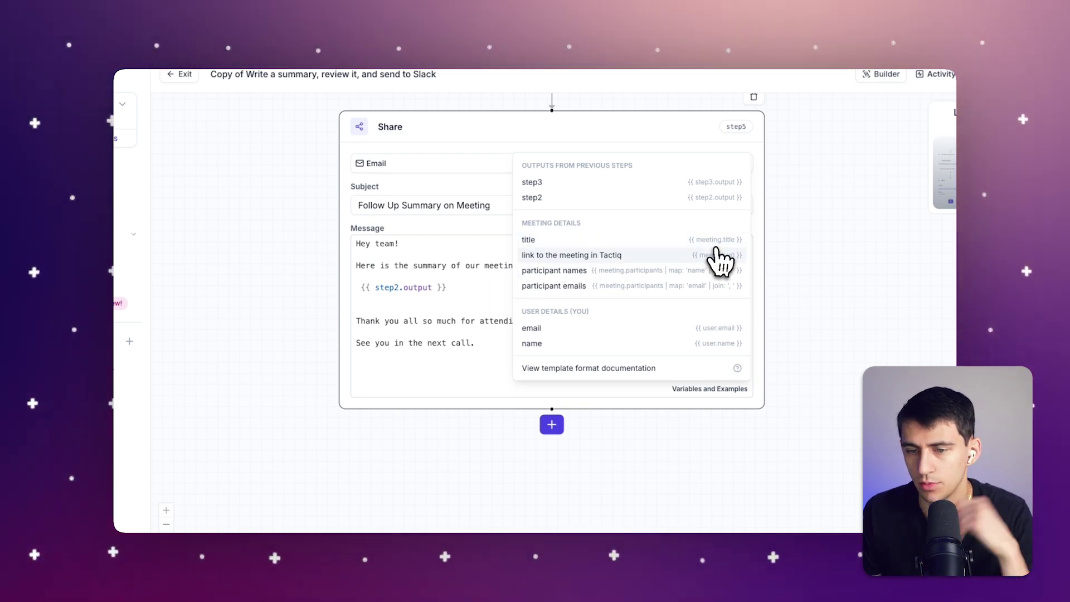
click(406, 366)
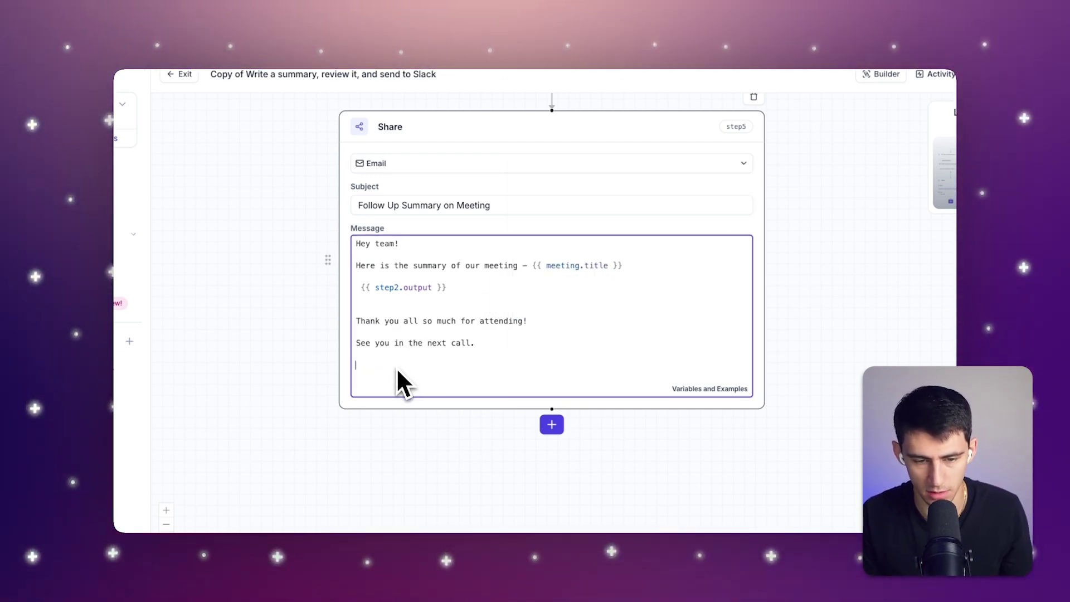
- Sign off with 'Best,' and the user.name variable, then save the workflow
text(Best,)
key(Return)
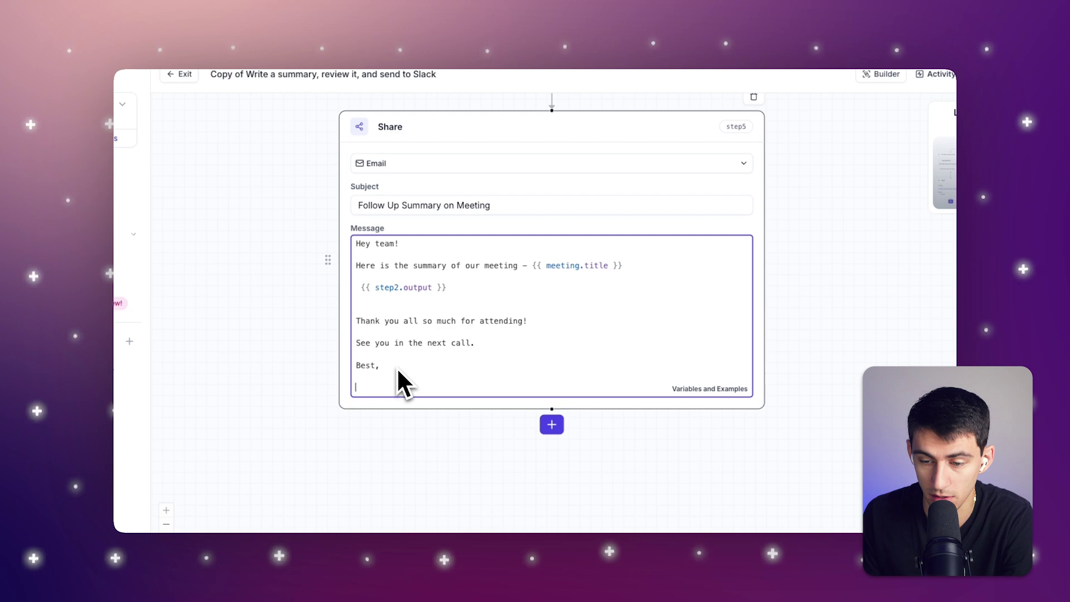
click(707, 391)
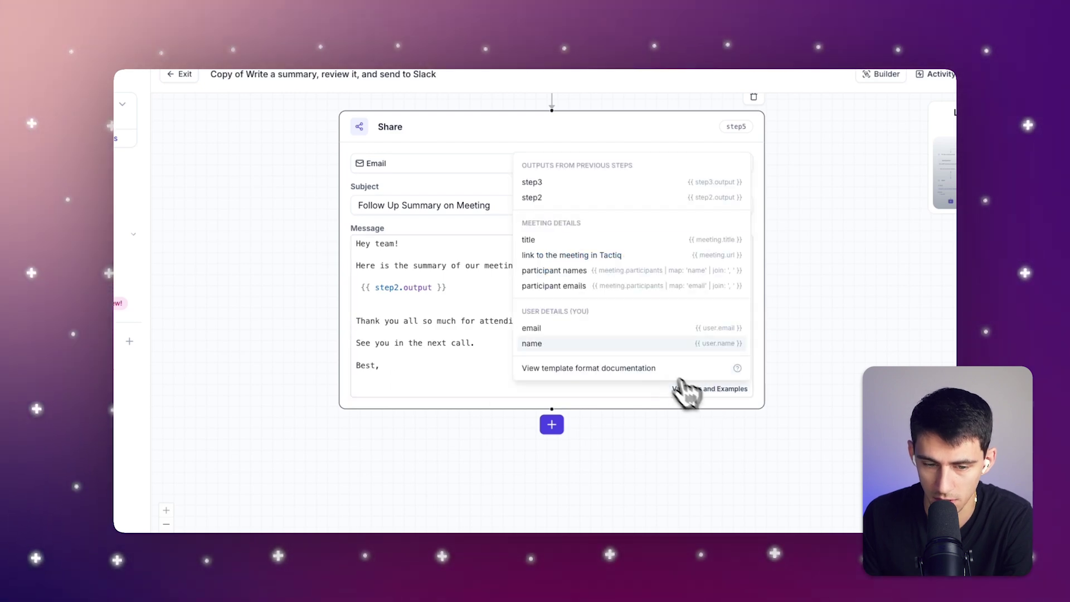
click(592, 342)
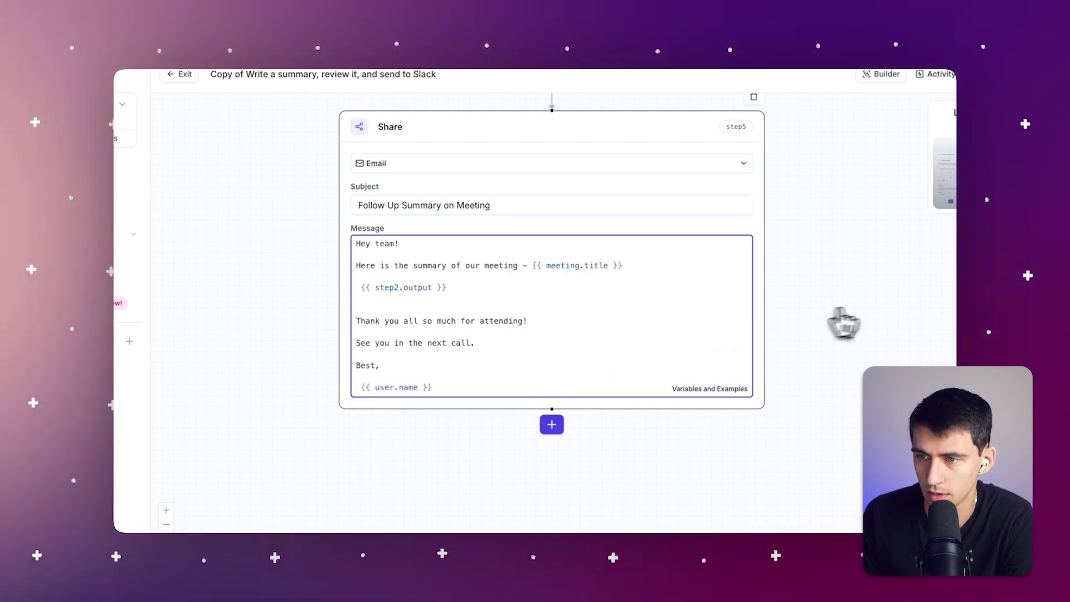
click(918, 122)
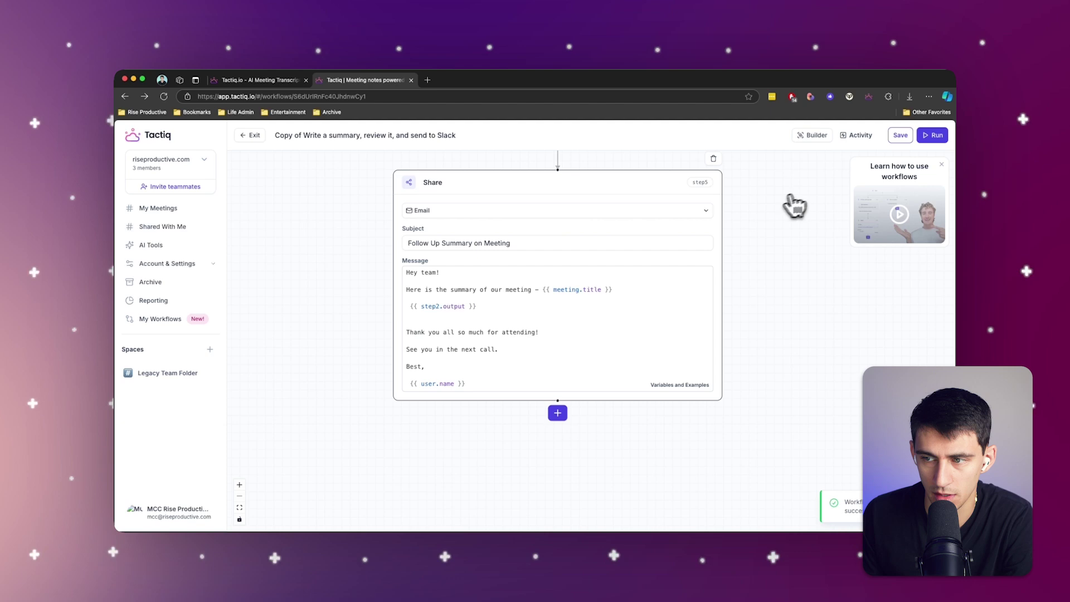
- Run the summary, review and email workflow on the latest internal sync meeting
scroll(686, 270, up, 2)
scroll(703, 325, up, 5)
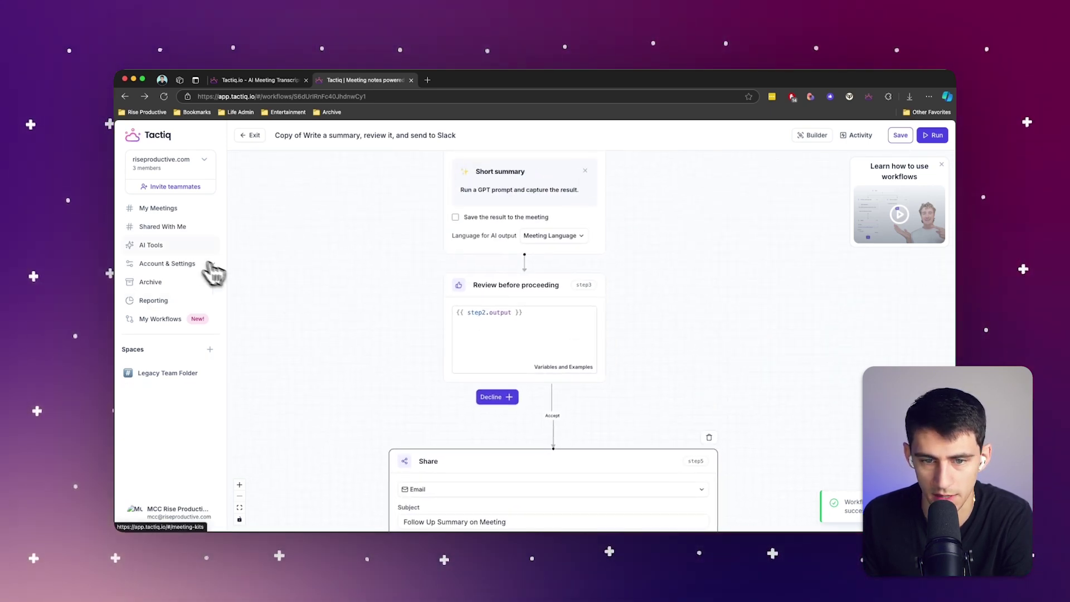
click(162, 209)
click(501, 233)
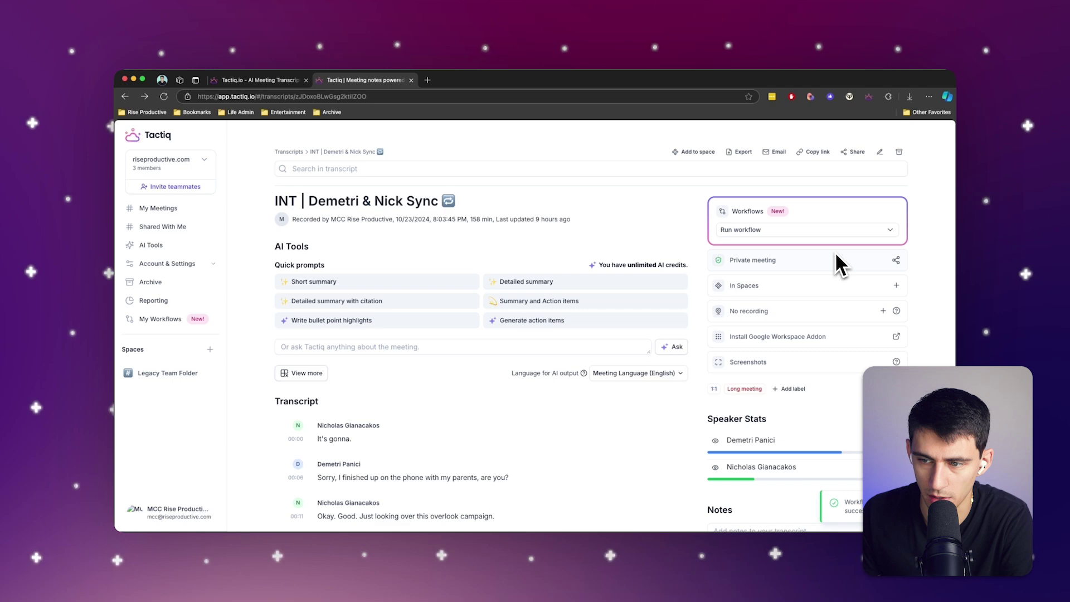
click(825, 240)
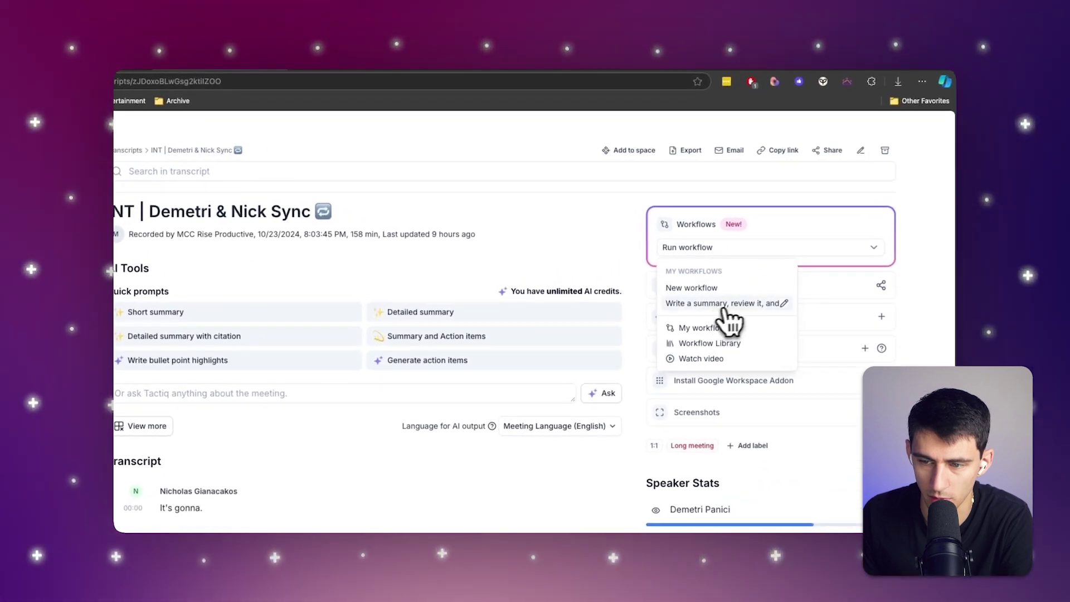
click(757, 306)
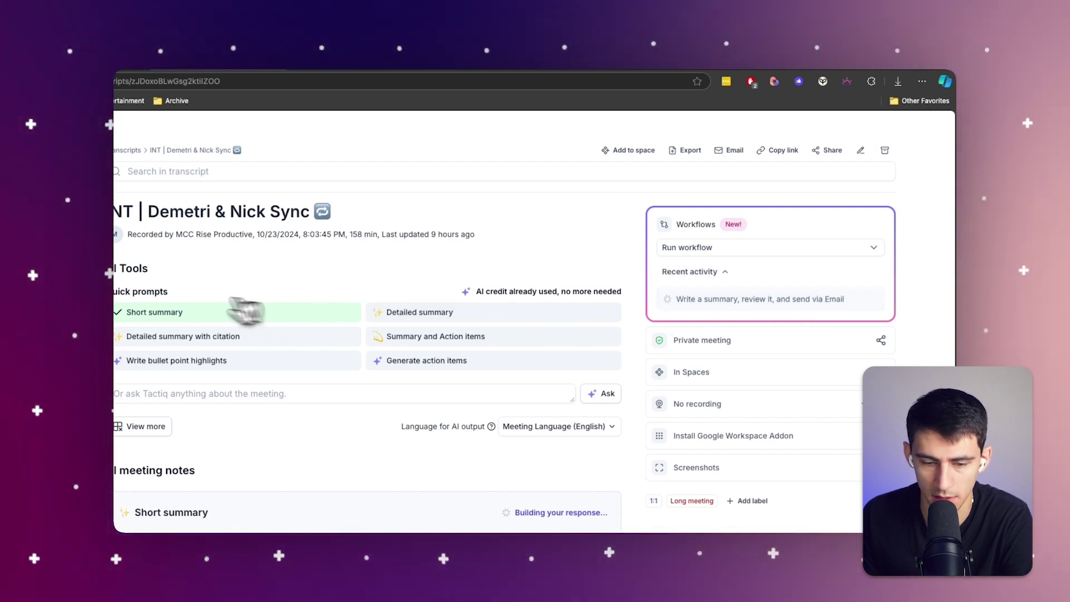
- Check the generated short summary, then open the run's activity page
scroll(379, 439, down, 1)
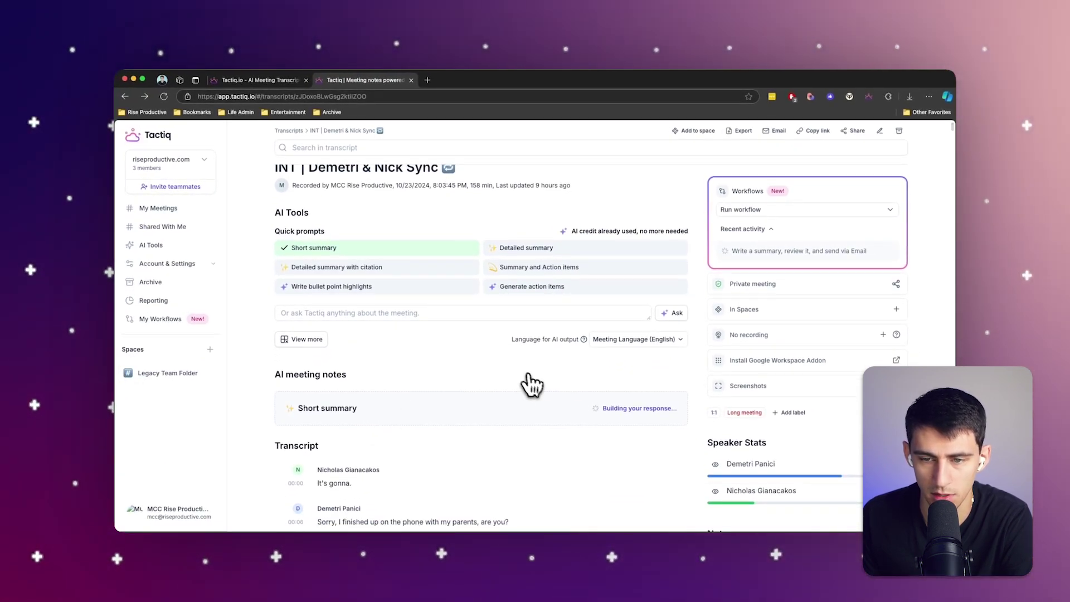
scroll(612, 366, up, 1)
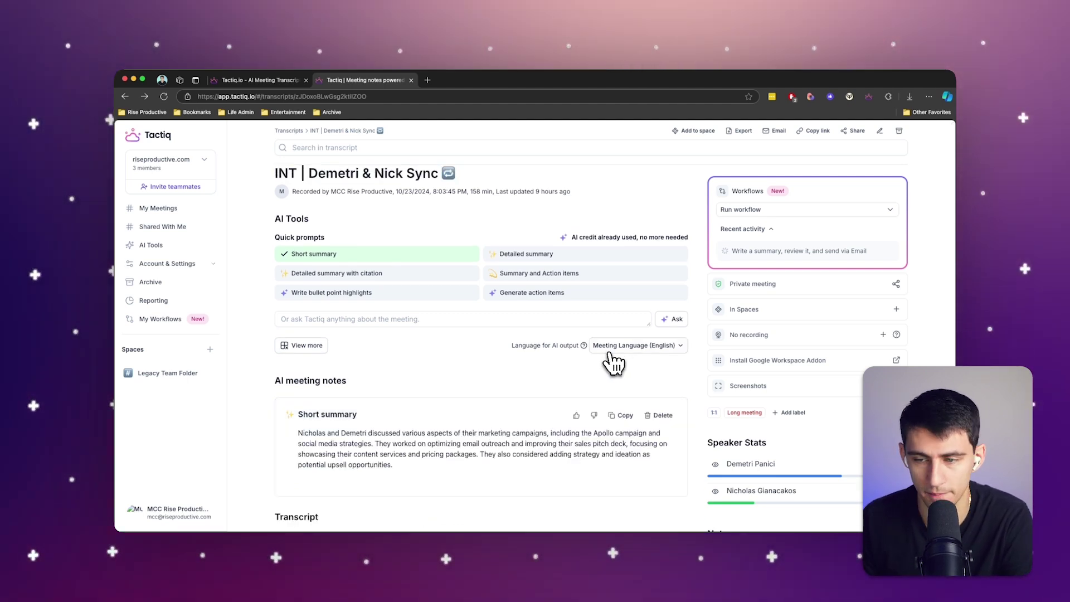
scroll(613, 362, down, 2)
scroll(805, 347, down, 1)
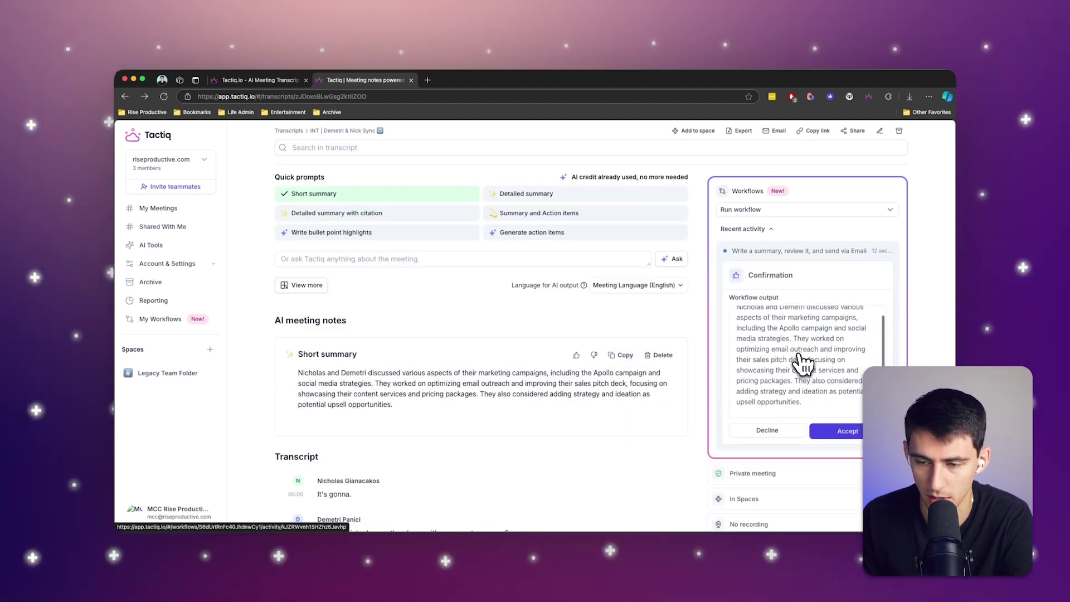
scroll(803, 368, up, 1)
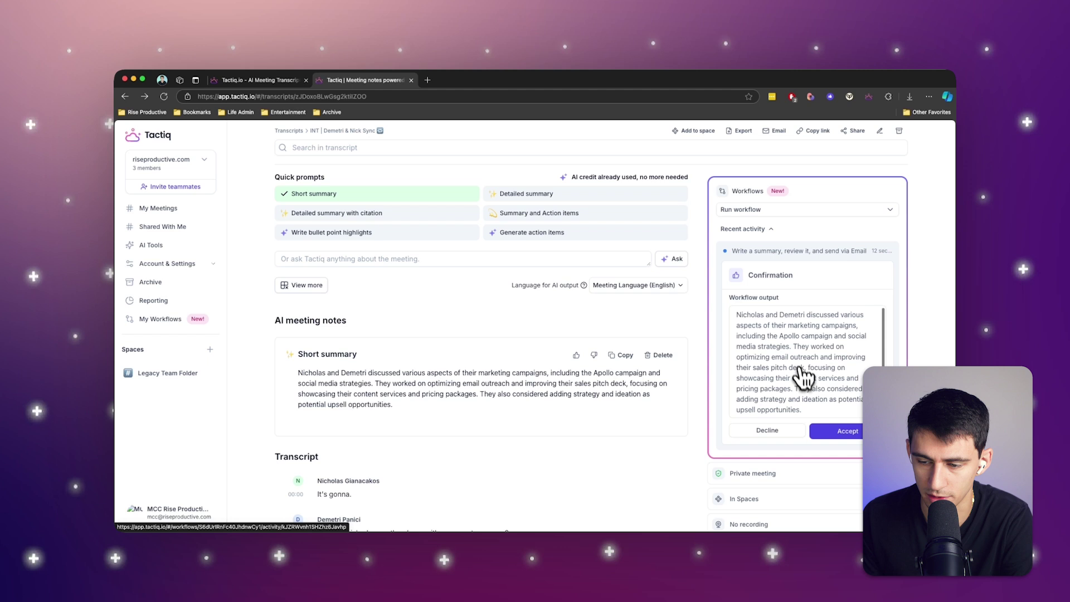
click(853, 431)
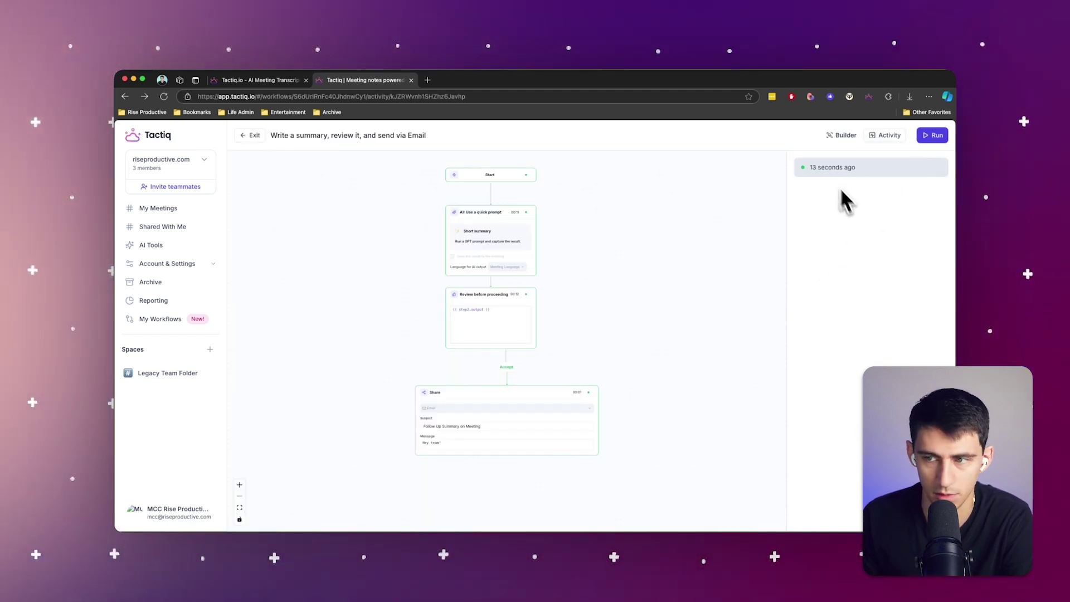
- Start a new run of the workflow on the latest internal sync meeting
click(847, 136)
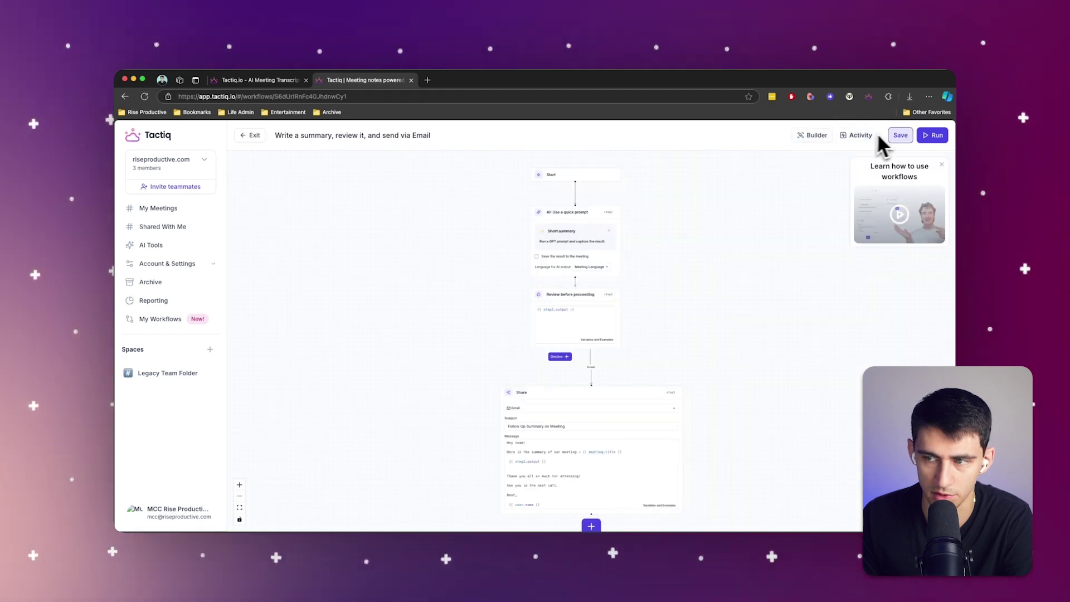
click(857, 135)
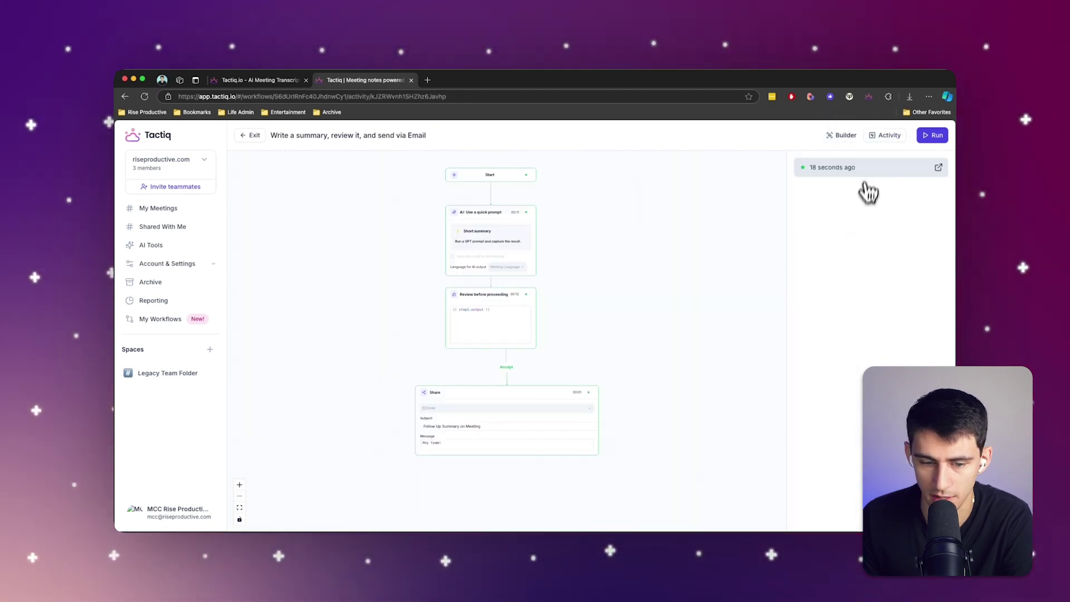
click(842, 135)
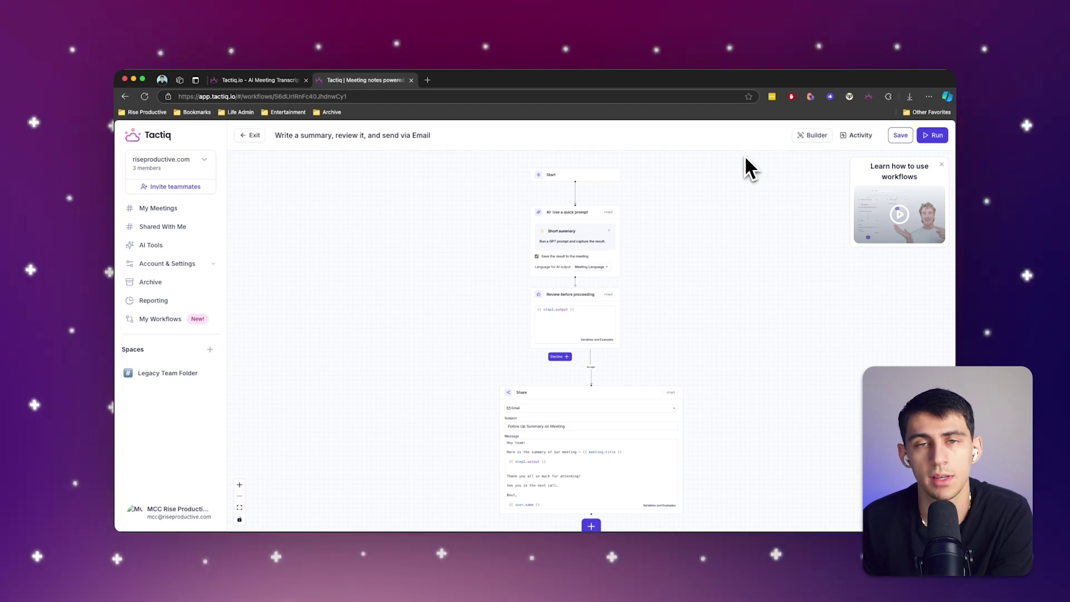
click(935, 136)
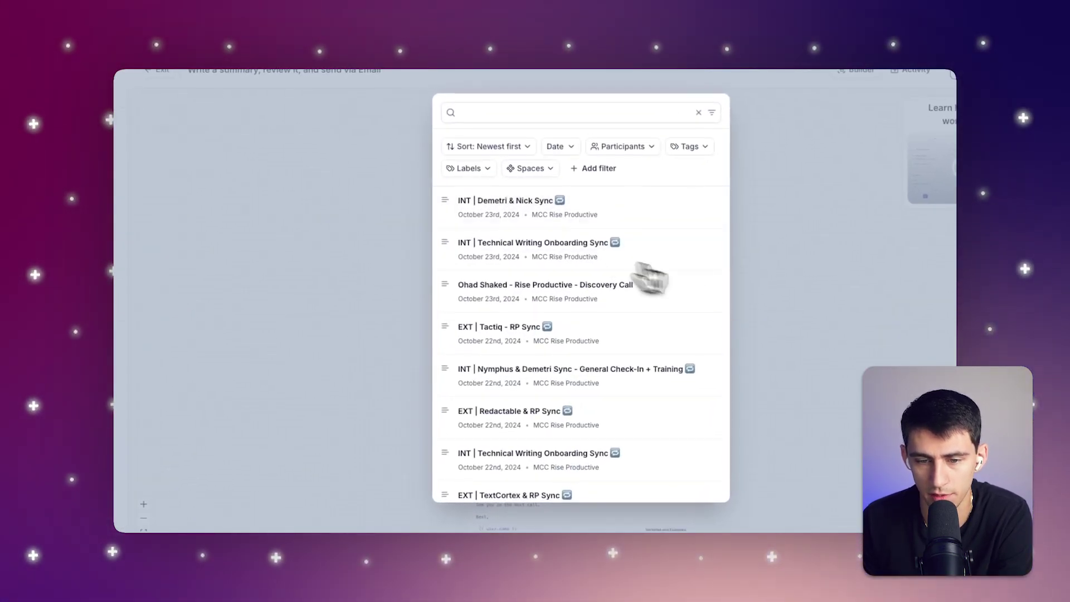
click(549, 220)
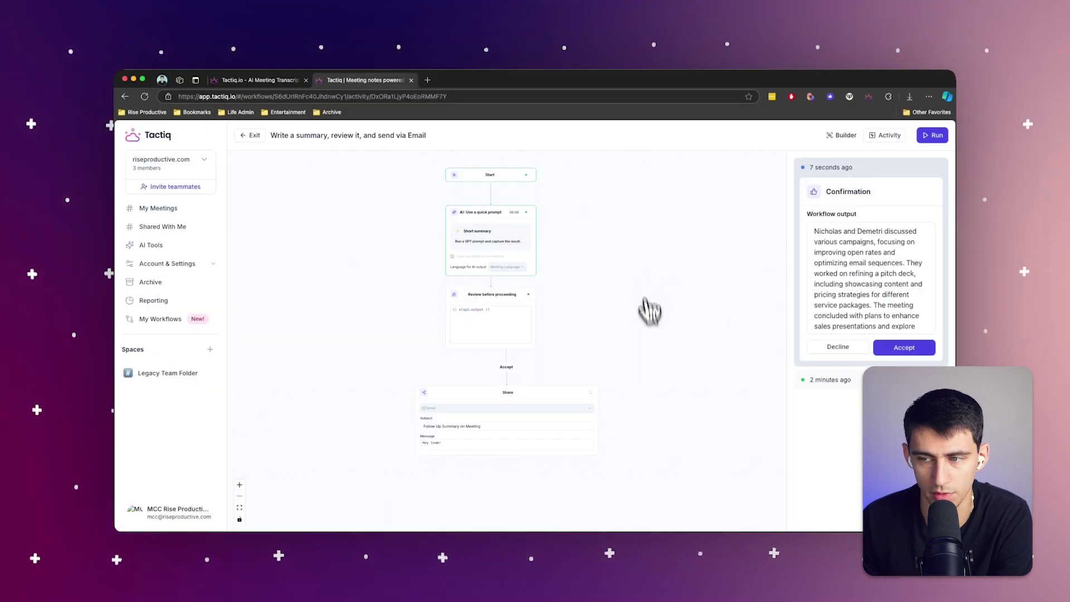
- Accept the reviewed summary so the email sends, then return to the Builder
scroll(892, 295, down, 2)
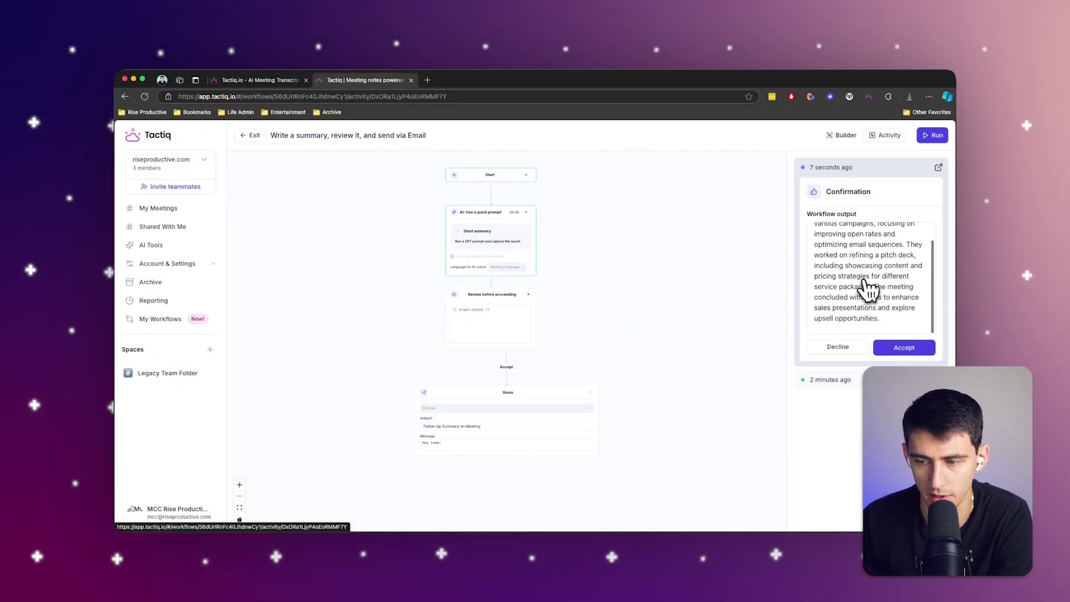
click(914, 350)
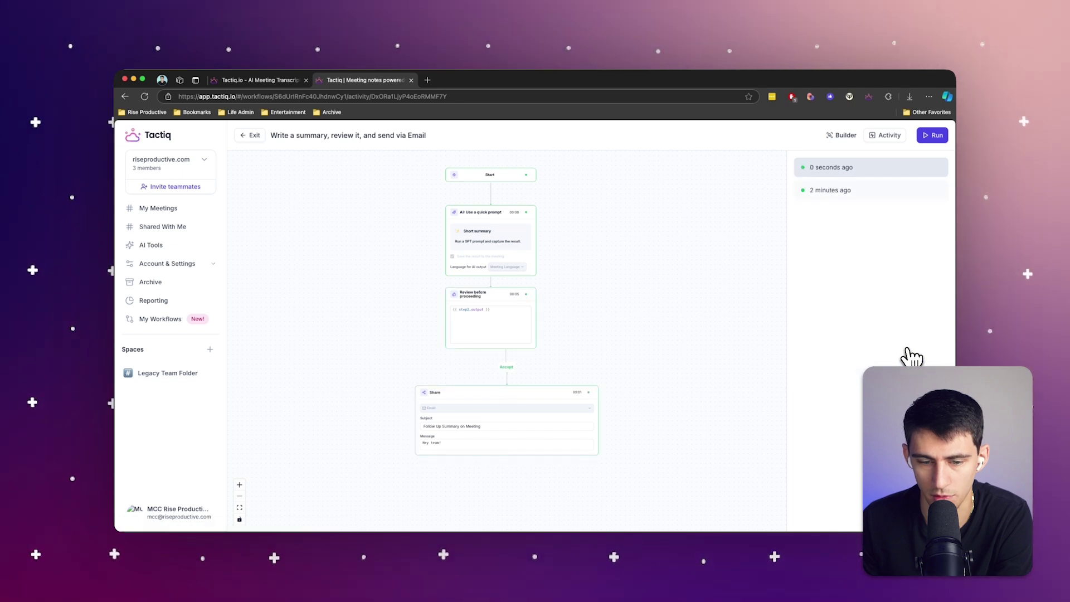
scroll(659, 342, up, 5)
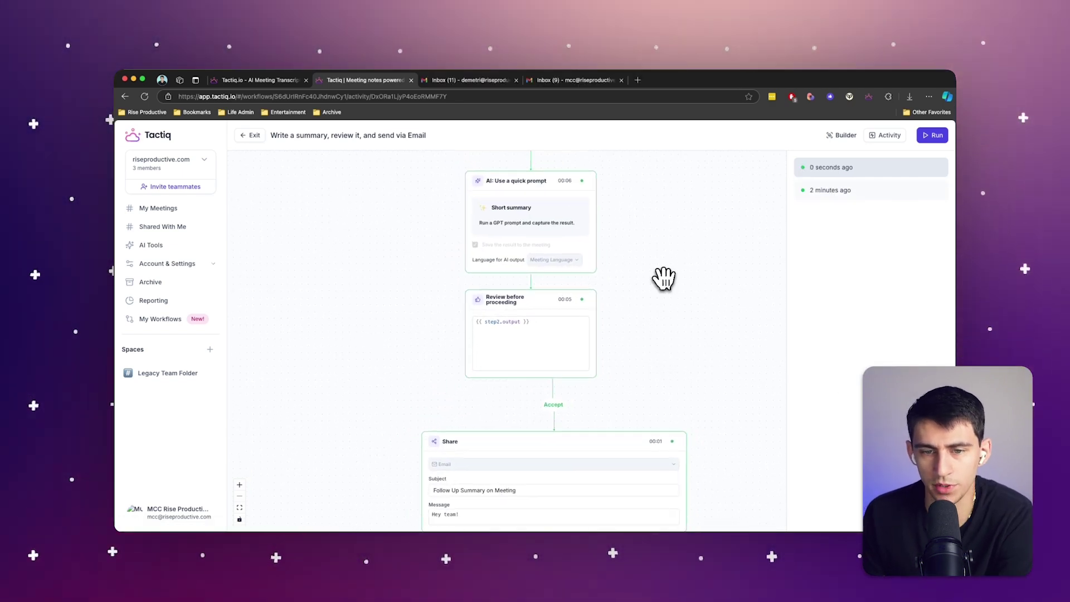
drag(663, 279, 657, 344)
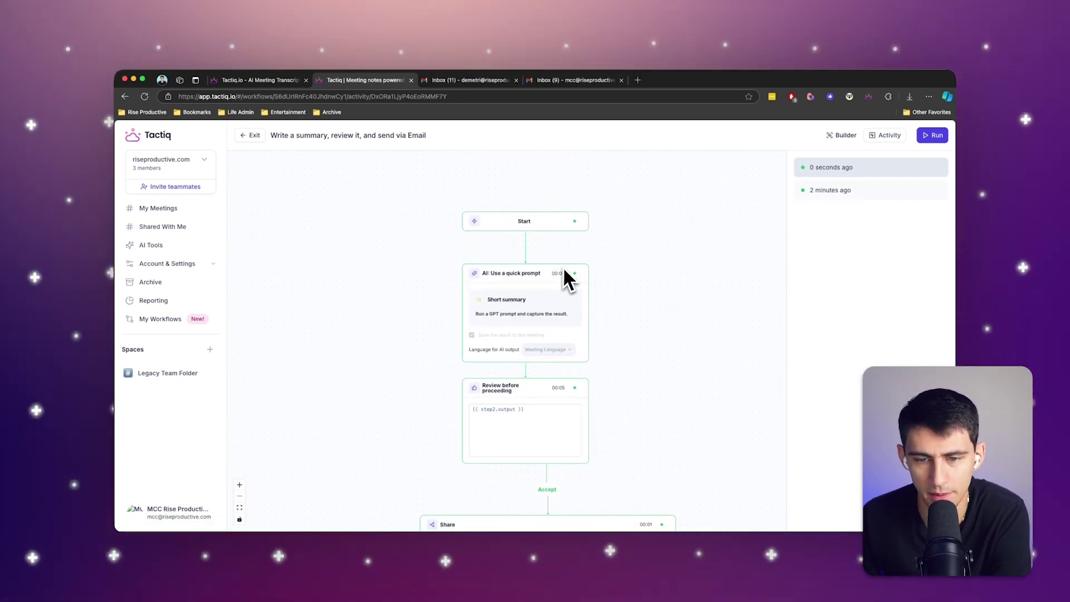
scroll(580, 285, down, 5)
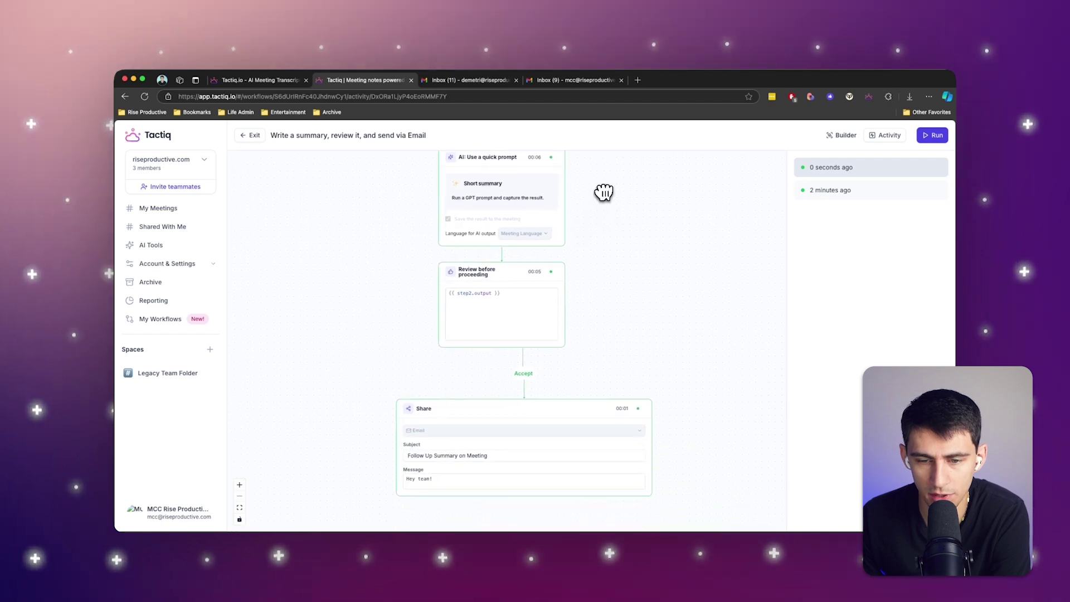
click(842, 135)
- Open the add-step menu from the + button below the email Share step
scroll(709, 231, down, 4)
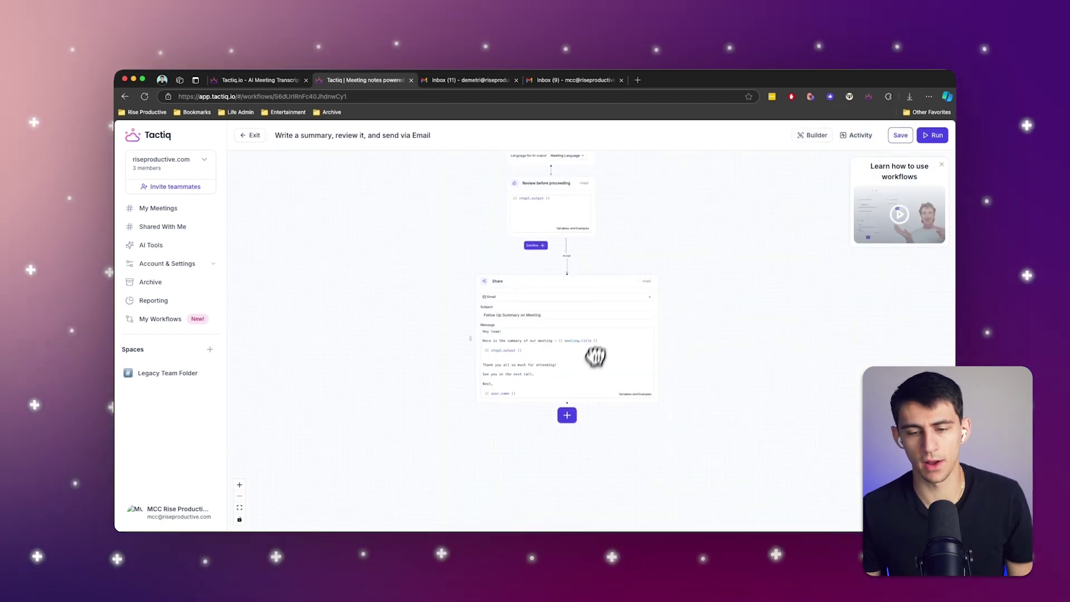
click(567, 416)
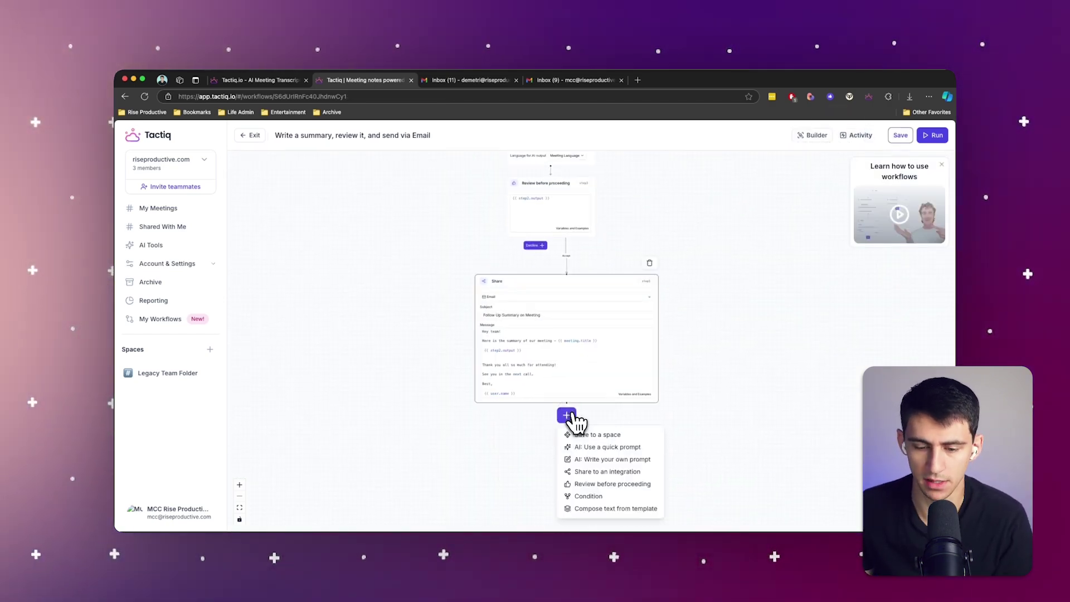
scroll(700, 320, down, 3)
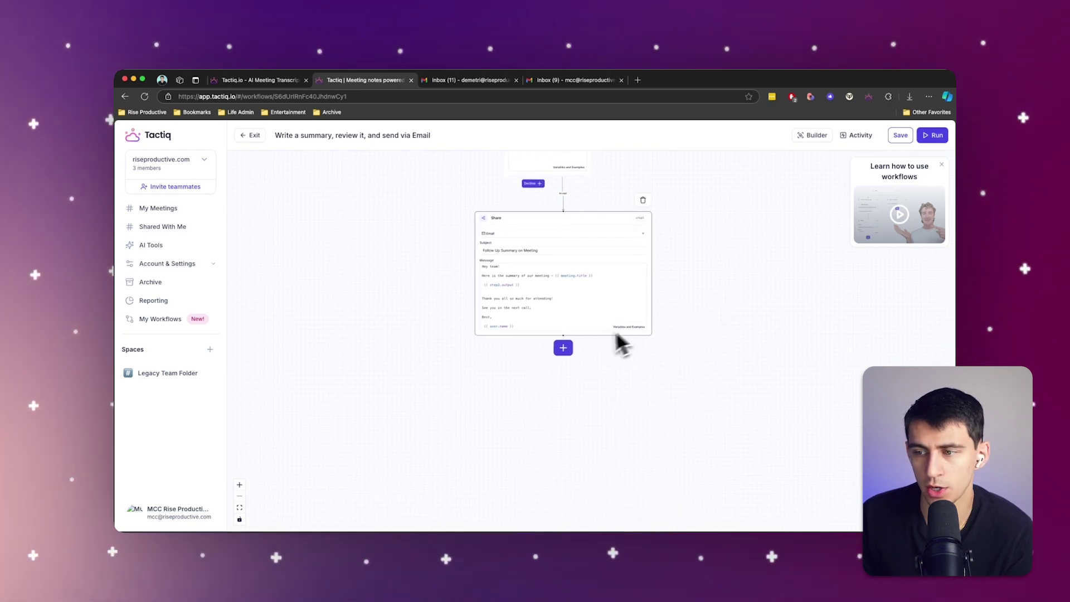
click(564, 350)
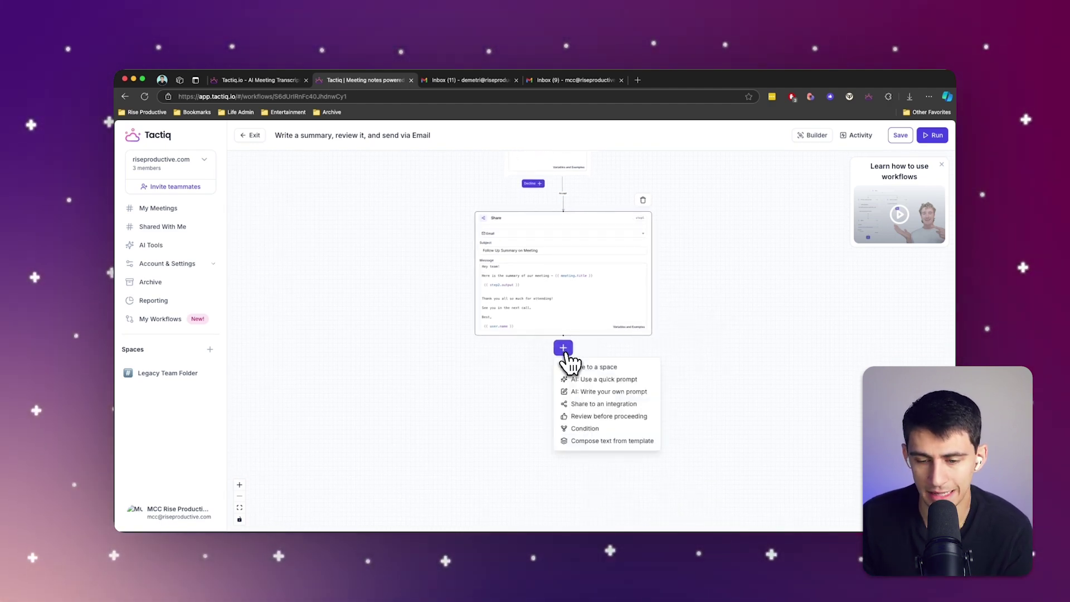